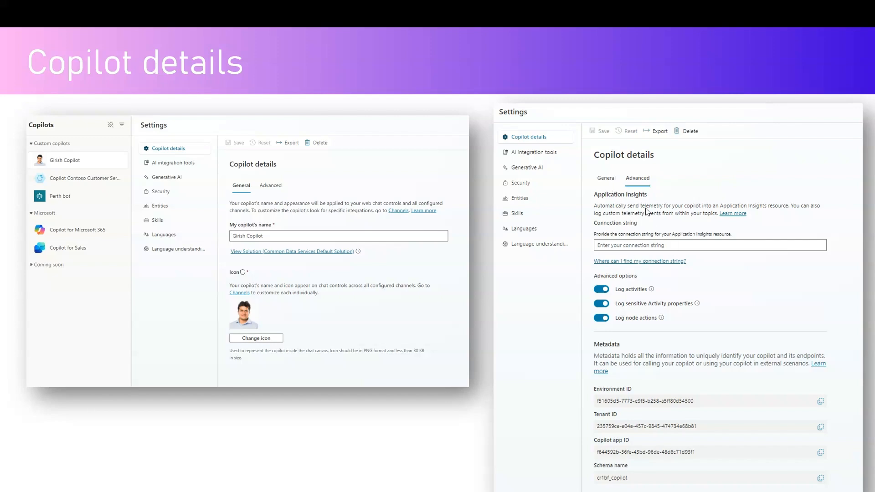
click(660, 366)
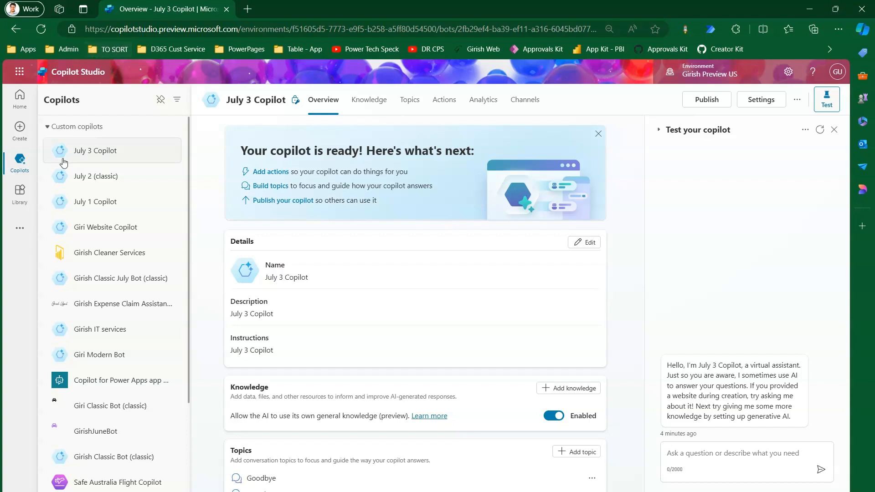
Open the Expense Claim Assistance copilot from the list of custom copilots and make its details editable
scroll(188, 183, down, 2)
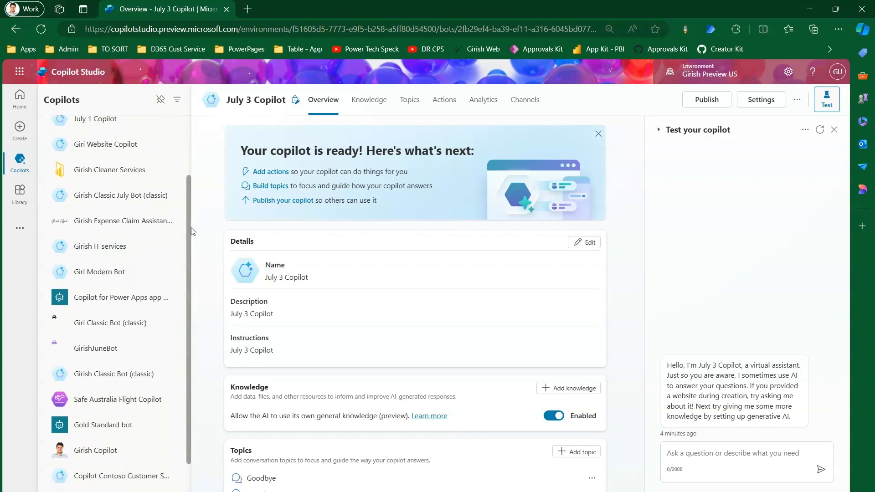
click(100, 222)
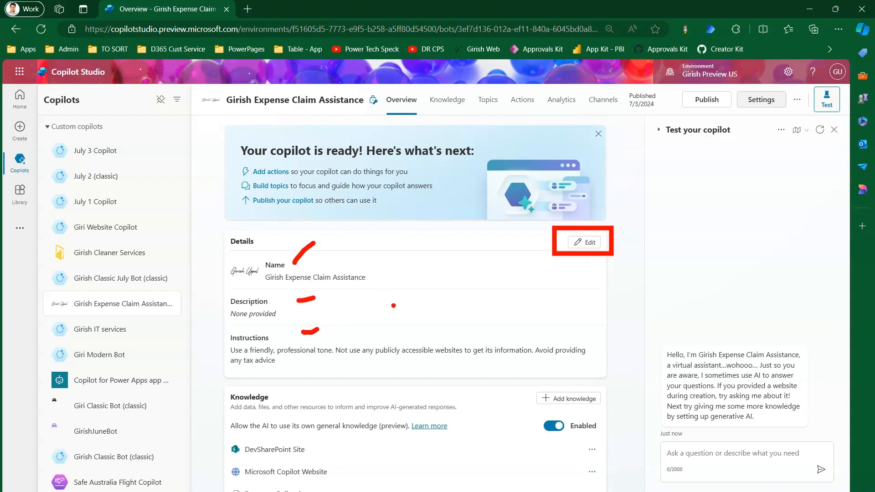
click(588, 242)
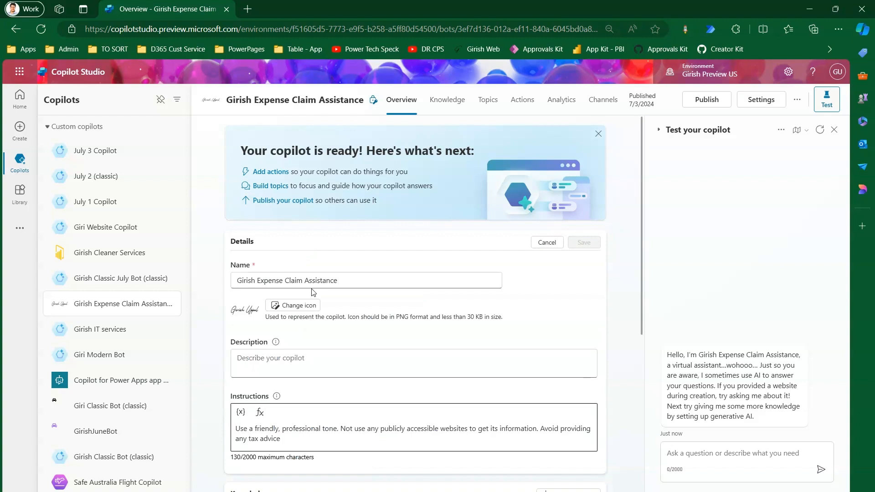
Examine the copilot's name, description and instructions fields, and check which custom variables can be inserted into the instructions
triple_click(347, 279)
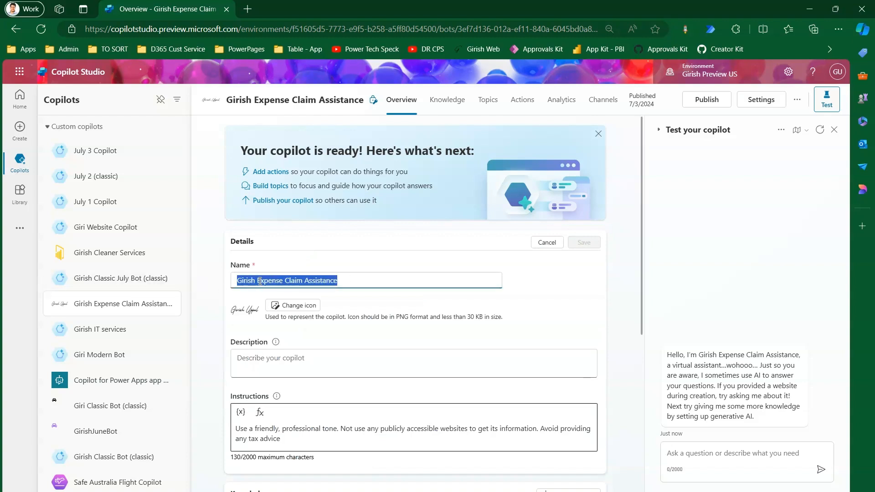
click(284, 361)
click(259, 434)
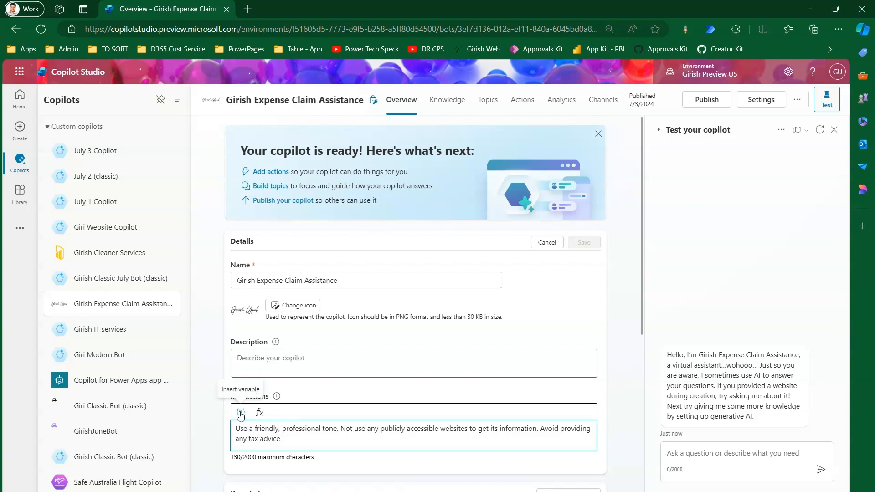
click(242, 411)
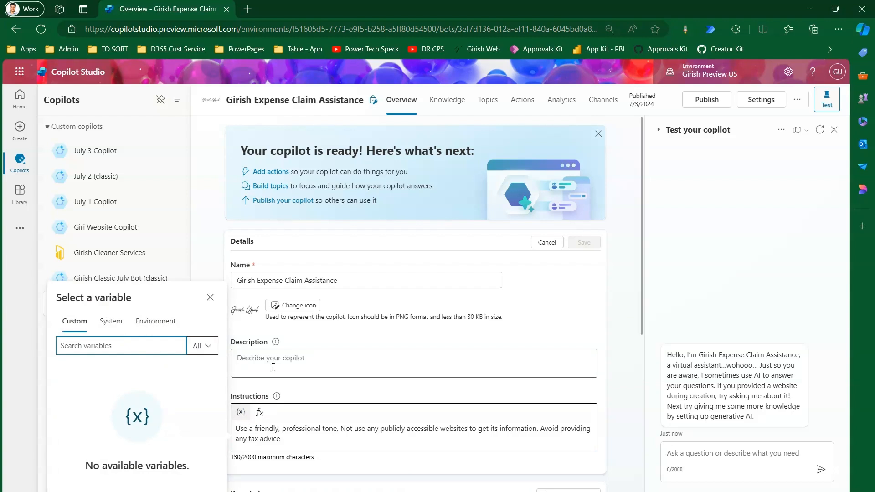
click(319, 416)
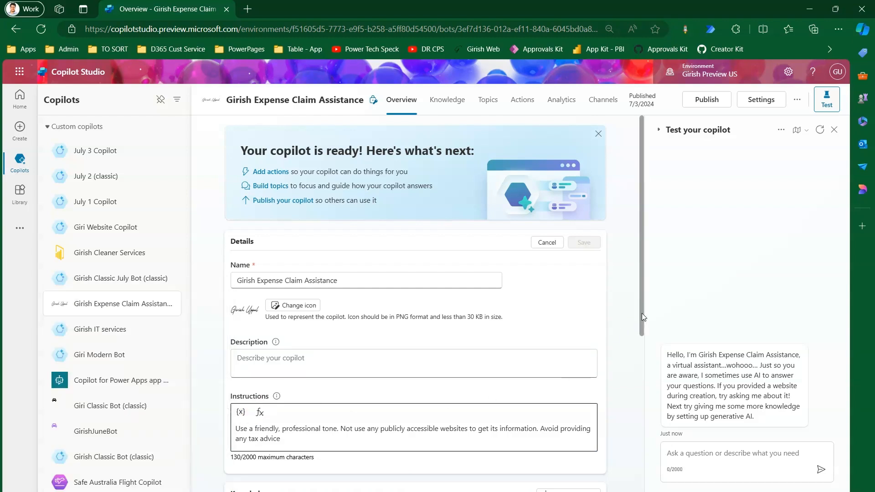
Review all available knowledge sources for this copilot, including the enterprise data connectors, and dismiss the list without adding any
scroll(603, 340, down, 4)
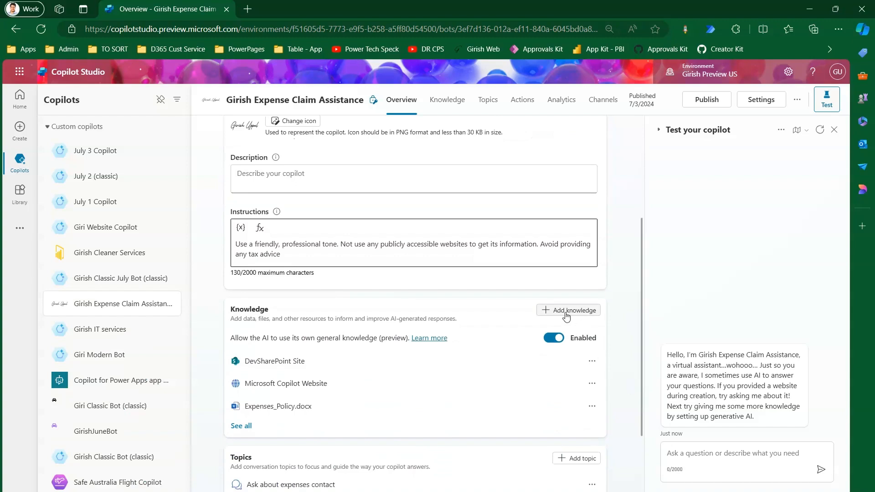
click(580, 314)
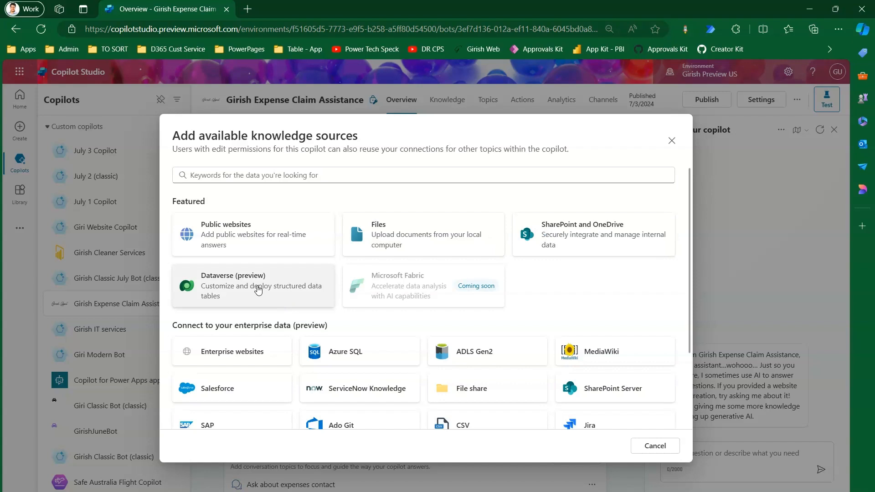
drag(688, 346, 696, 431)
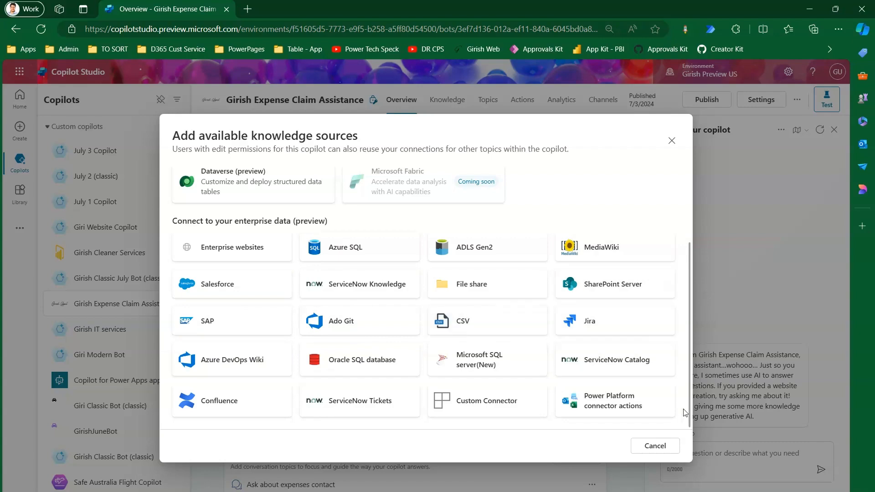
click(655, 446)
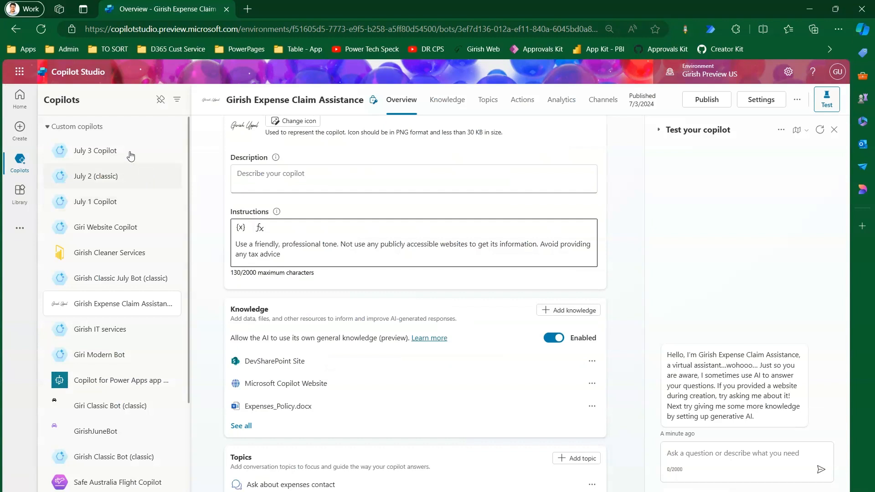
Start a new copilot, skip the guided chat and inspect the description and instructions fields of the configuration form
click(20, 130)
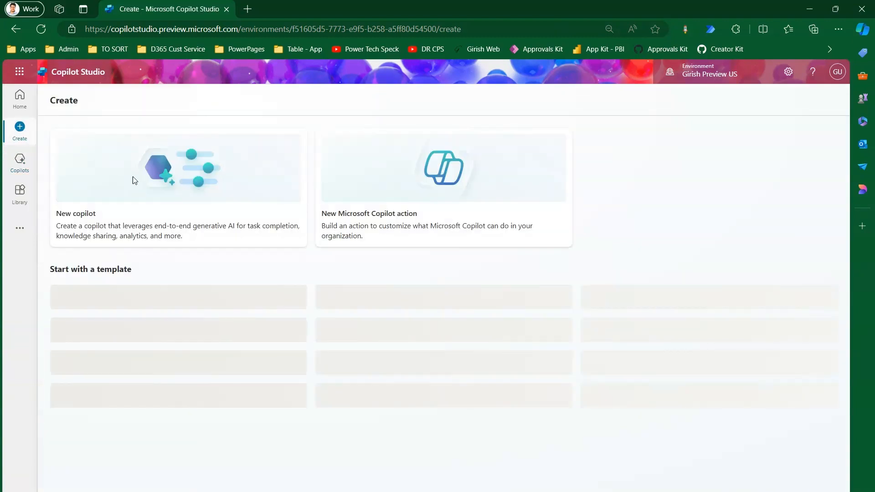
click(138, 179)
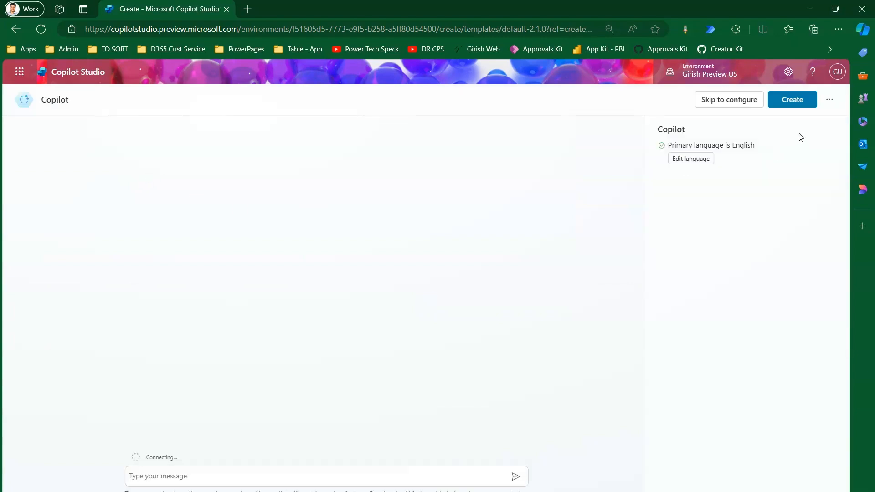
click(746, 103)
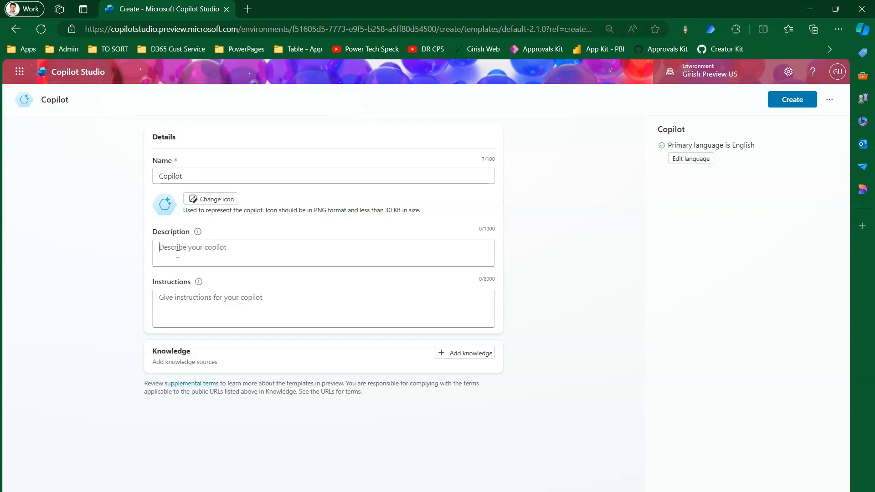
click(168, 300)
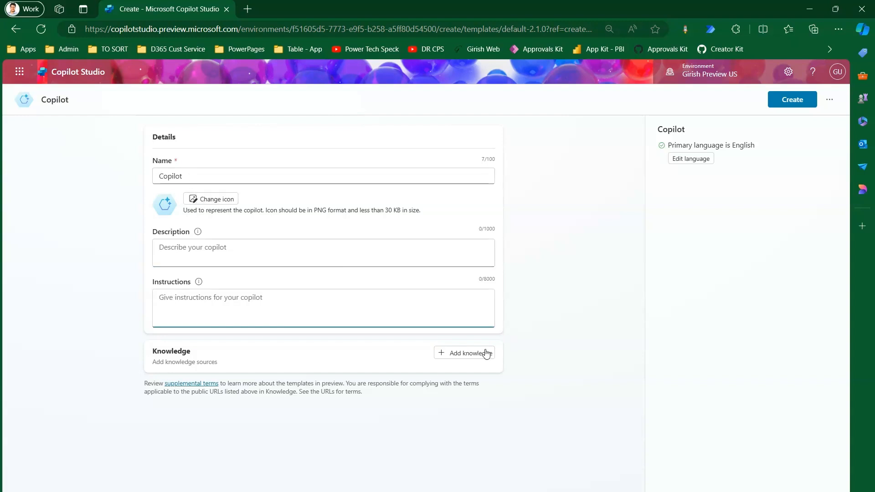
Check which knowledge sources can be added while creating the new copilot, and dismiss the list without choosing one
click(483, 354)
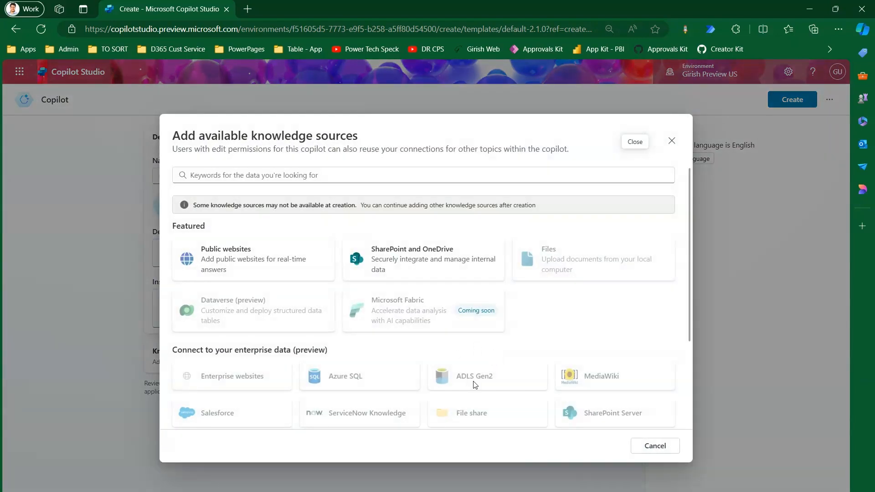
mouse_move(169, 237)
mouse_down()
mouse_move(285, 283)
mouse_move(509, 286)
mouse_up()
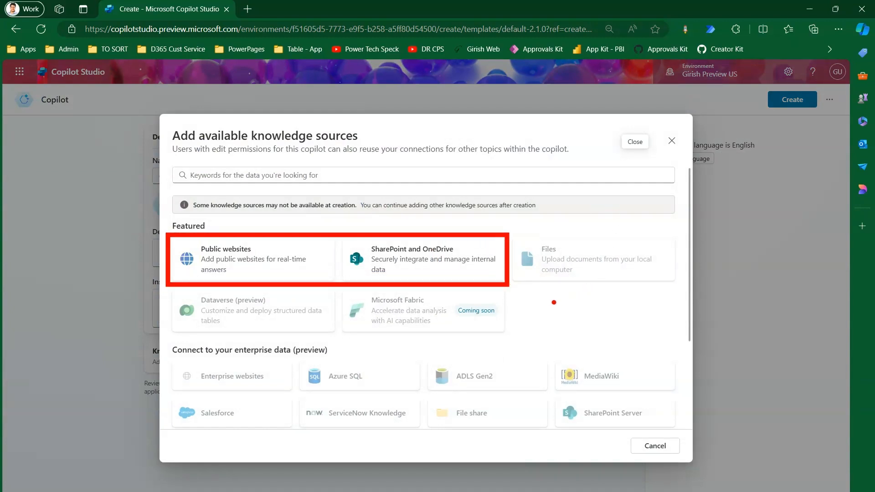
drag(554, 300, 594, 270)
drag(471, 327, 499, 319)
drag(290, 339, 319, 330)
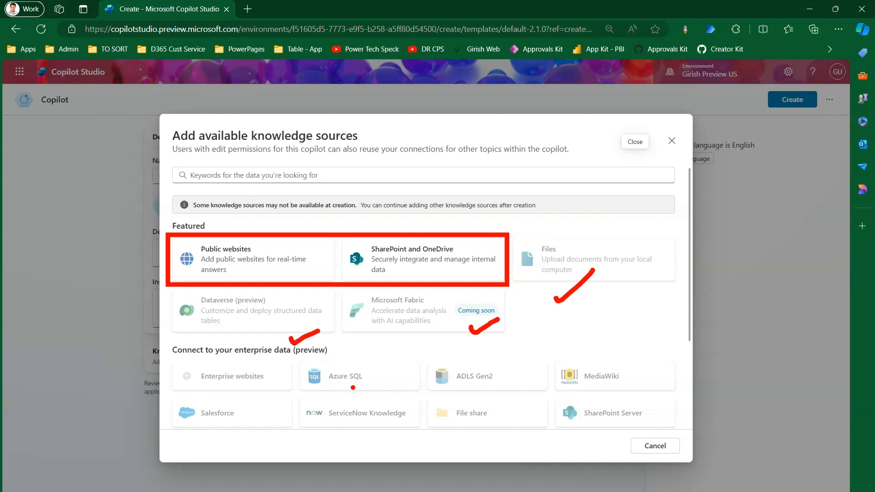
drag(358, 396, 415, 379)
drag(414, 390, 442, 385)
drag(486, 402, 555, 389)
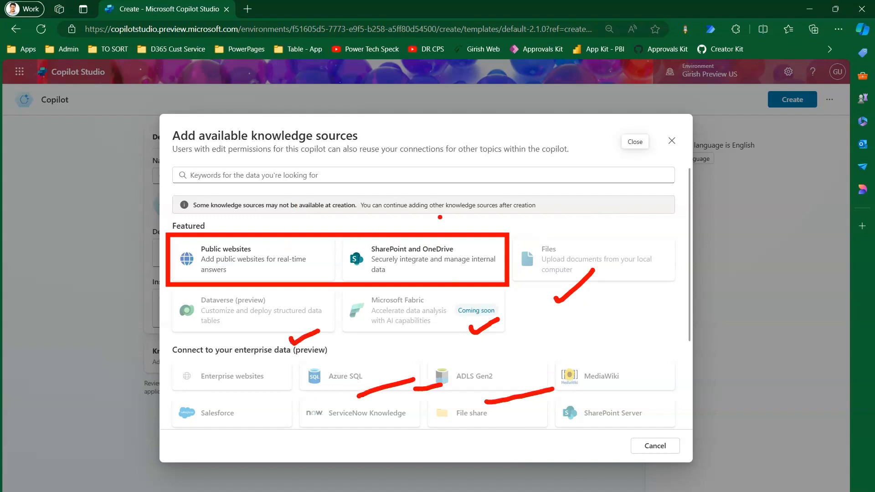
key(Escape)
click(663, 449)
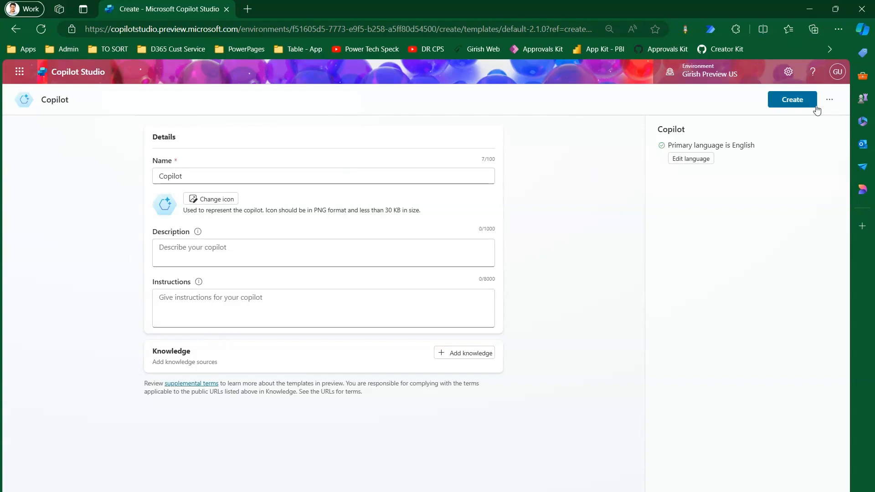
Inspect the new copilot's advanced settings for solution, schema name and classic bot creation, and cancel without changes
click(830, 100)
click(813, 137)
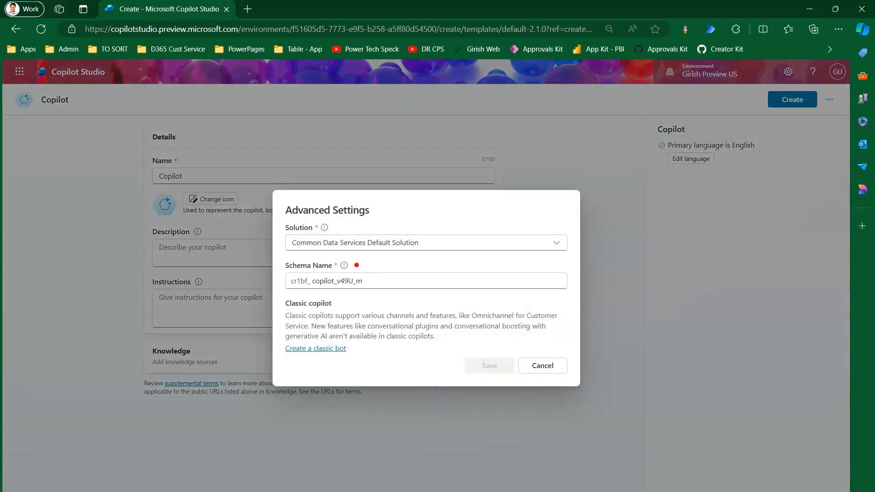
drag(239, 246, 351, 197)
drag(264, 286, 378, 238)
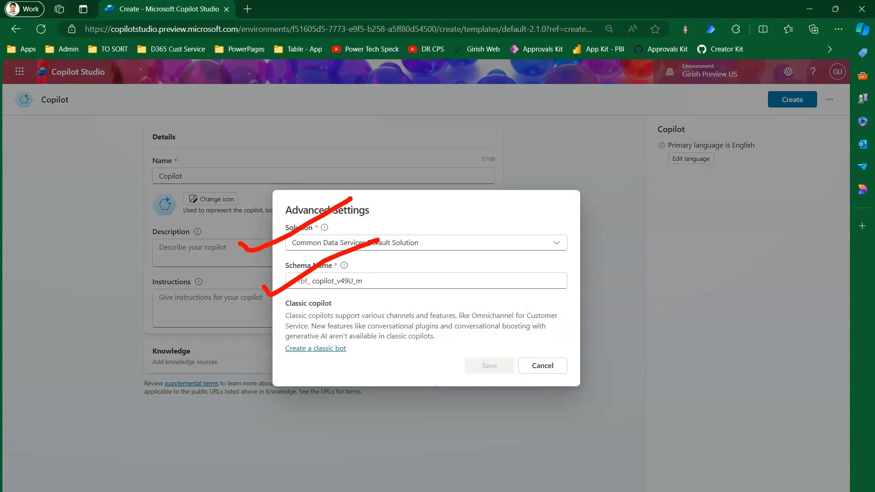
mouse_move(342, 337)
mouse_down()
mouse_move(271, 347)
mouse_move(319, 376)
mouse_move(359, 334)
mouse_move(329, 338)
mouse_up()
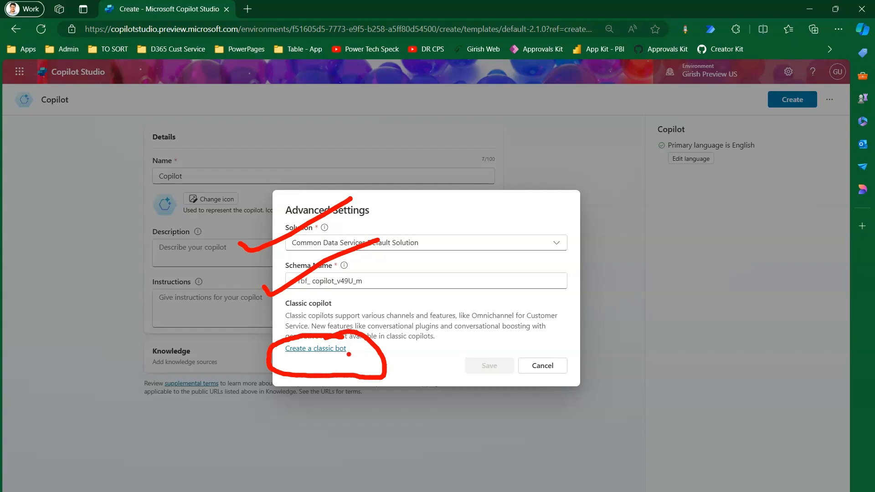
mouse_move(350, 404)
mouse_down()
mouse_move(324, 369)
mouse_move(339, 363)
mouse_up()
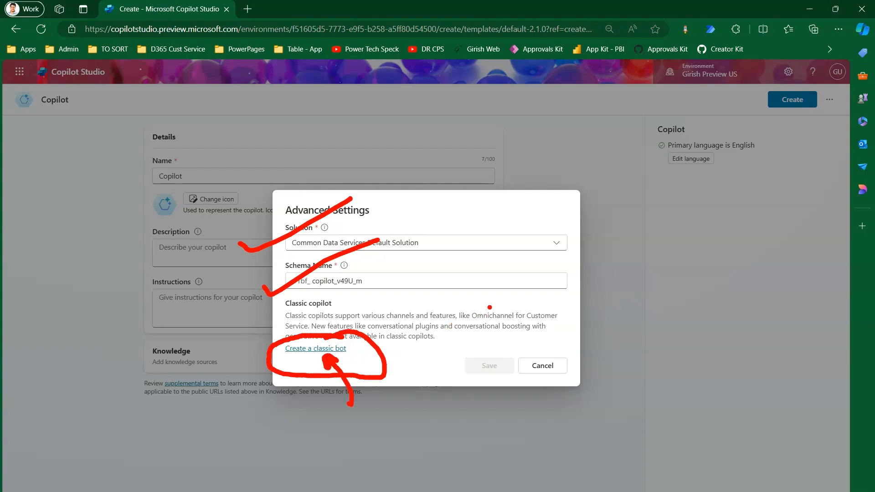
key(Escape)
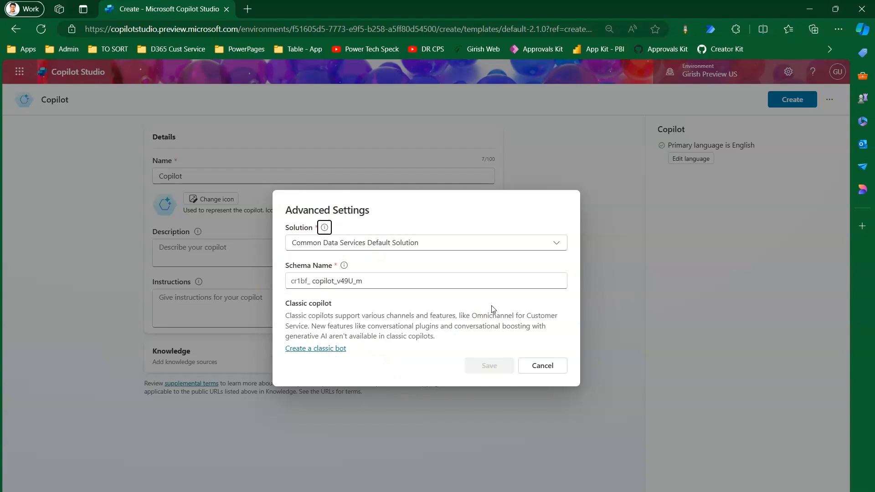
click(542, 366)
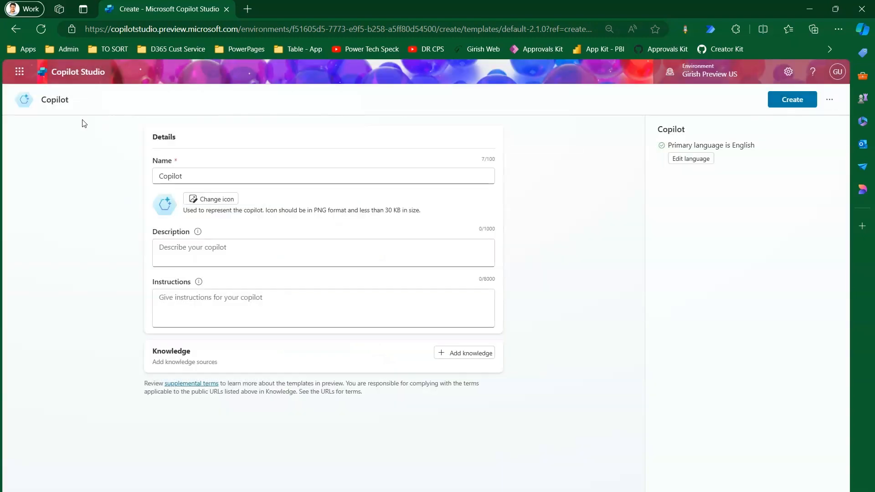
Discard the new copilot and reopen the Expense Claim Assistance copilot from the copilots list
click(829, 100)
click(786, 151)
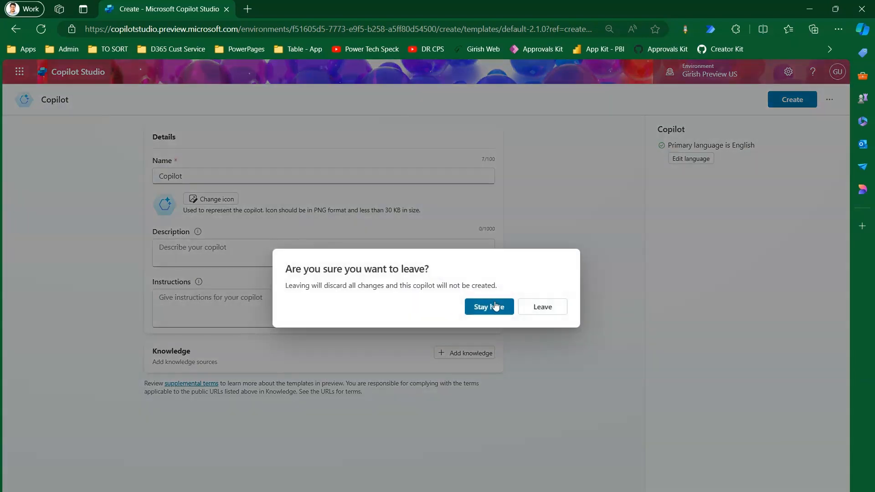
click(532, 314)
click(24, 165)
click(129, 408)
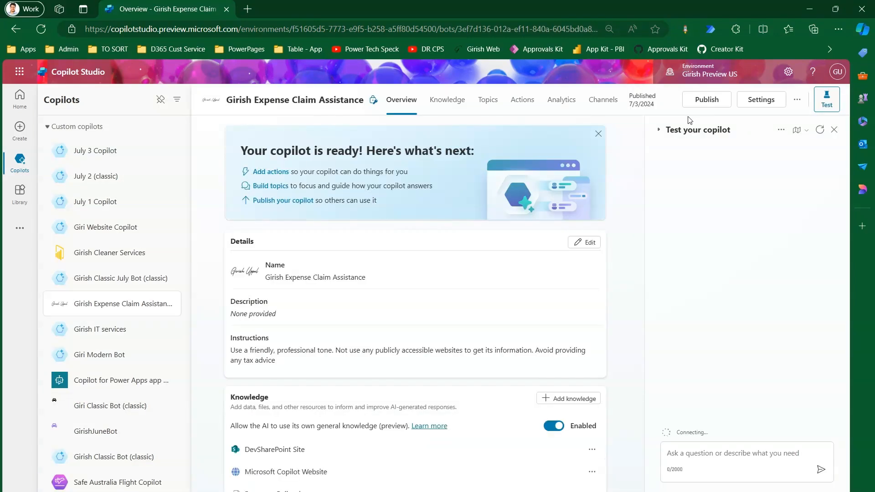
Review the knowledge, topics, actions and publish status sections of the overview, and view the copilot's demo website before returning
drag(642, 195, 663, 346)
drag(232, 313, 257, 314)
drag(242, 423, 280, 423)
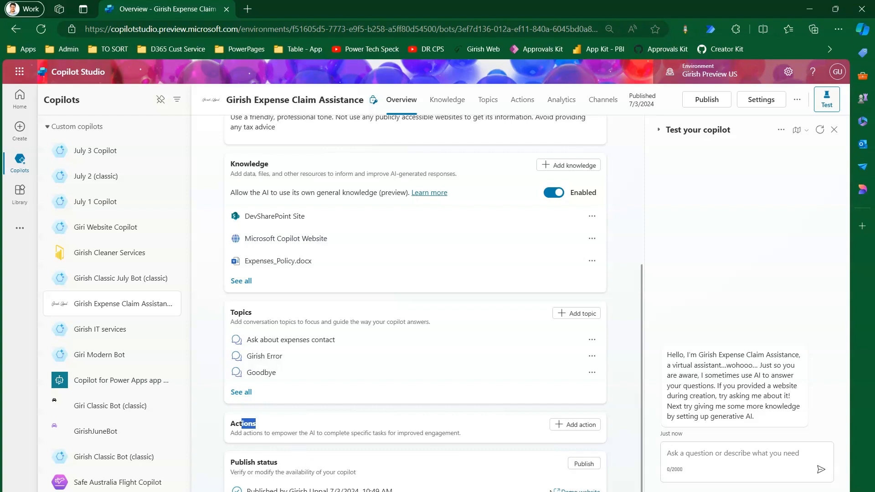
click(572, 489)
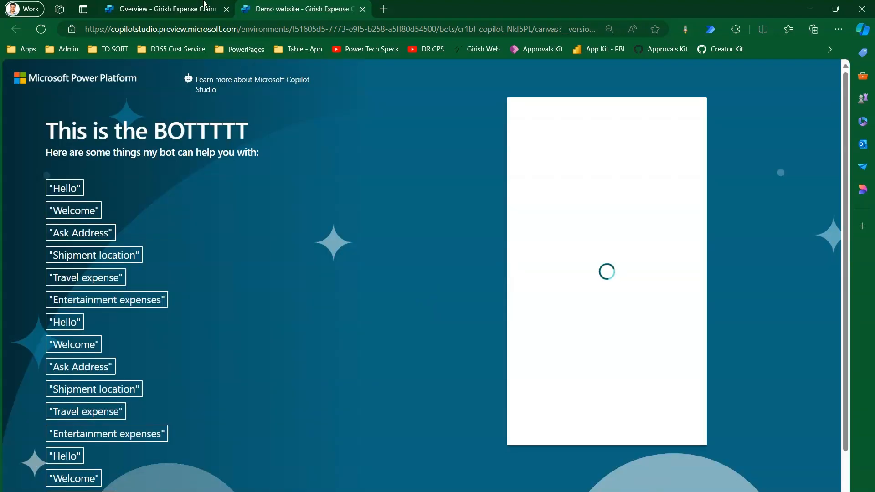
click(182, 6)
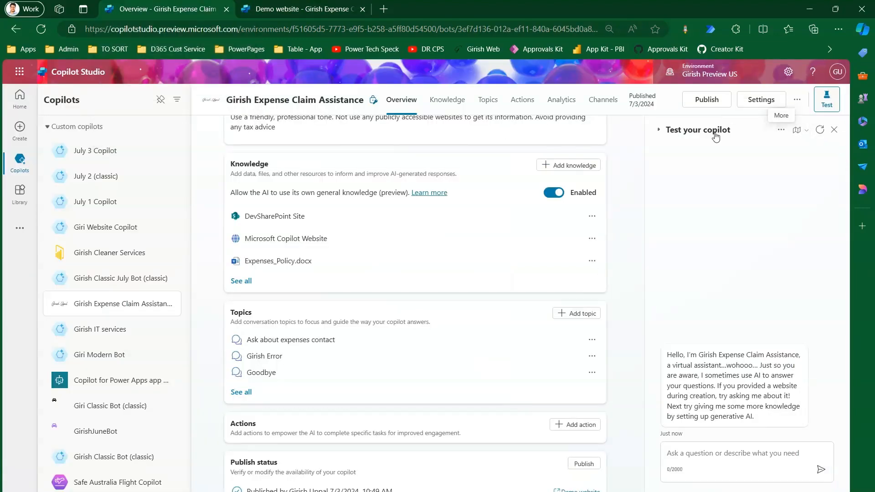
Expand the mode details of the copilot's test pane and examine its additional options, including the debug mode switch
click(659, 132)
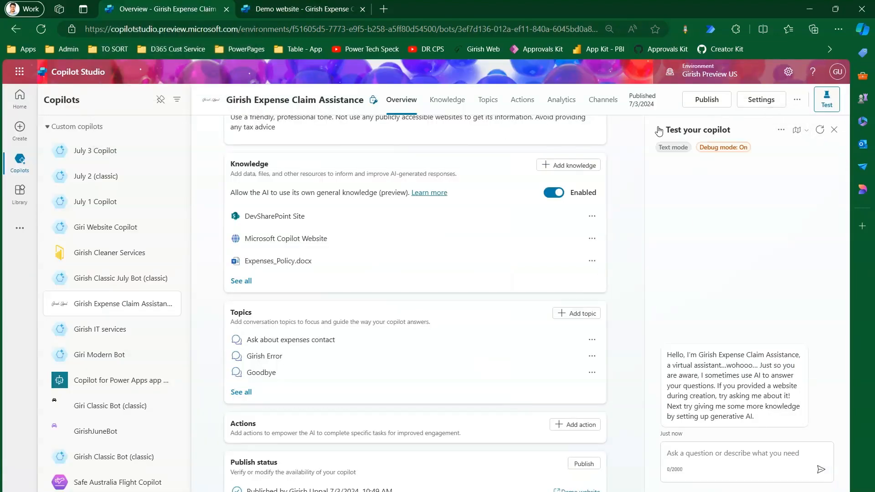
click(658, 132)
click(659, 132)
click(781, 130)
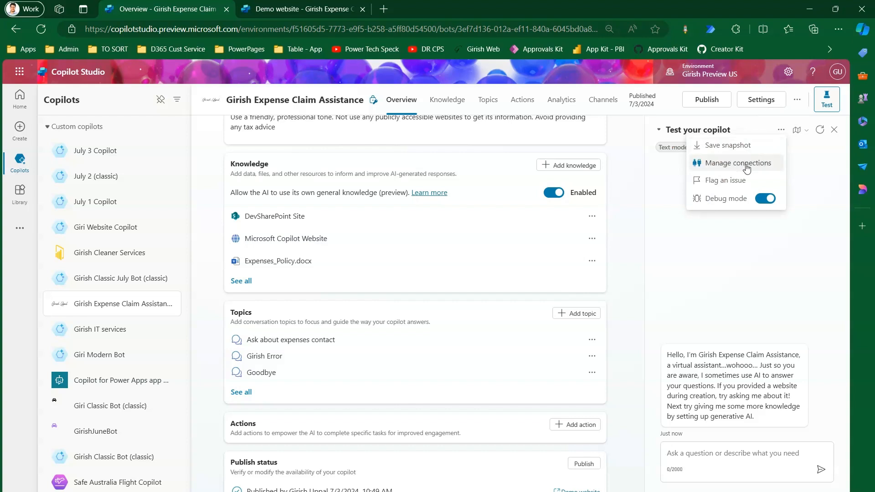
click(765, 200)
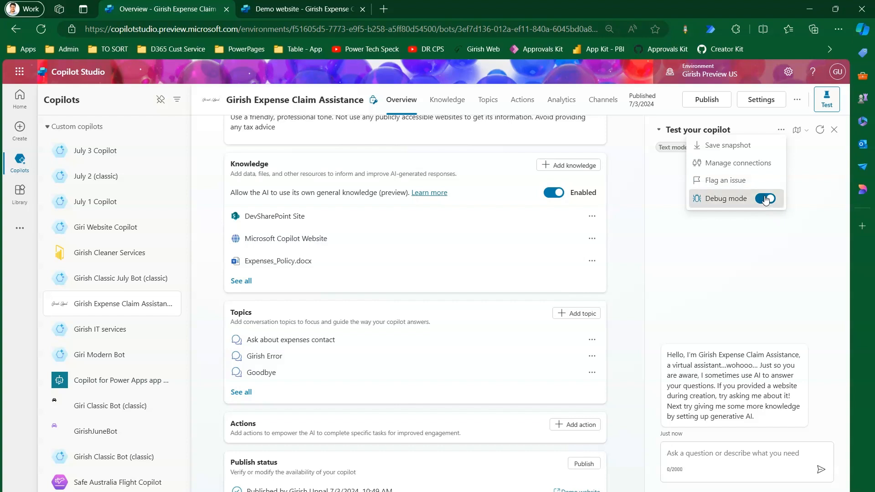
Switch the test pane's debug mode off and back on
click(781, 130)
click(765, 195)
click(660, 132)
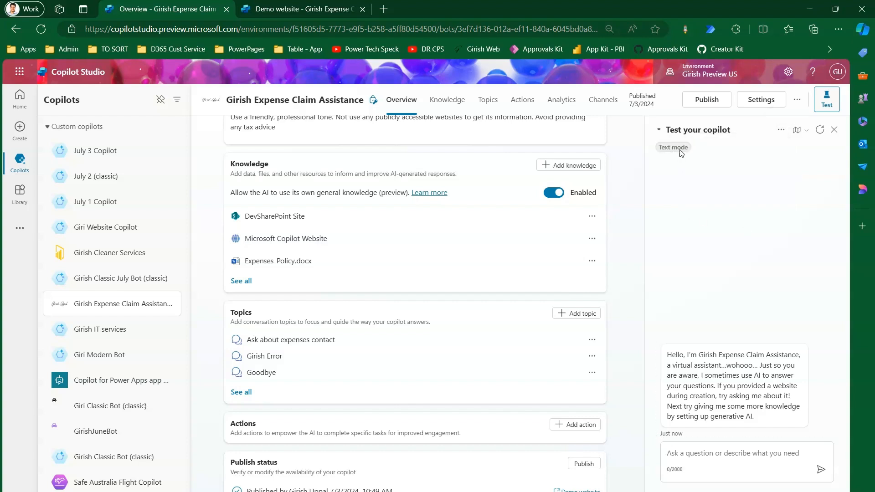
click(781, 130)
click(765, 196)
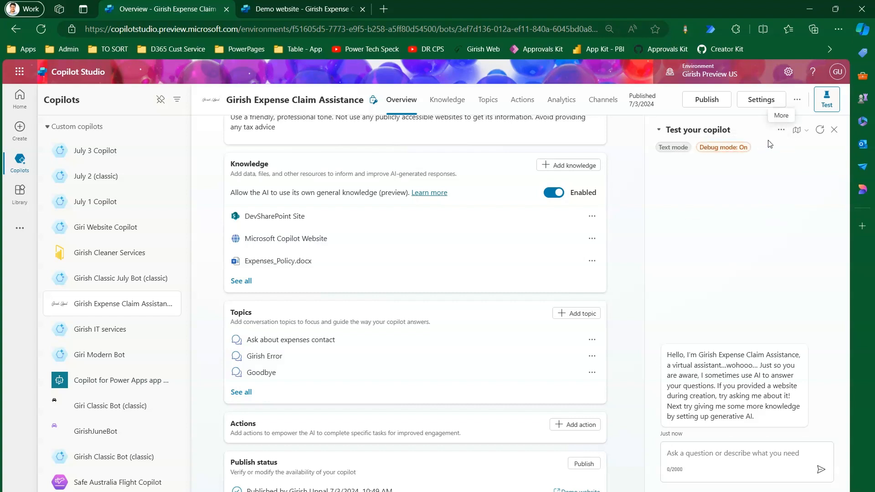
Display the conversation map and send "Hello" to the copilot in the test chat
click(798, 131)
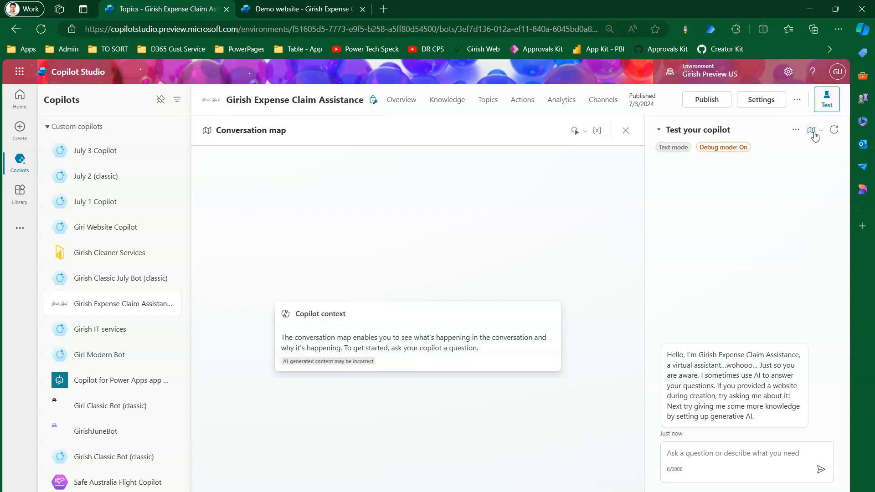
click(726, 465)
text(Hello)
key(Return)
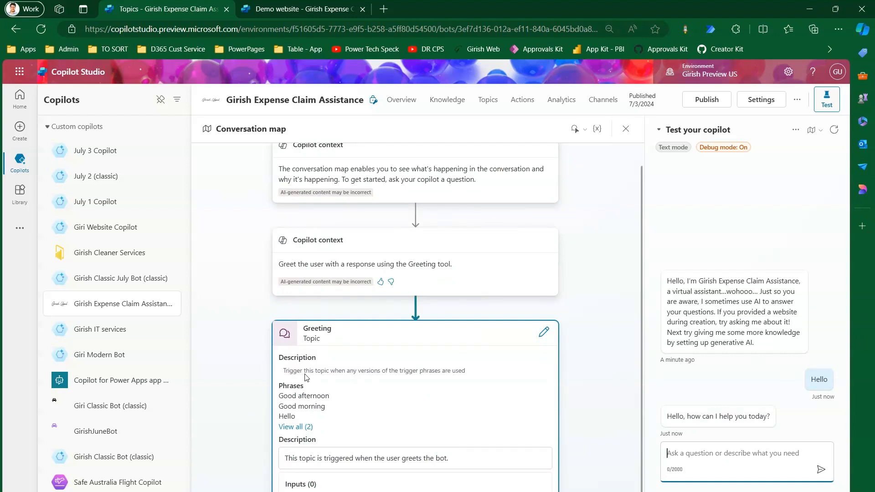
Check the test pane's additional options and the conversation map's On and Off choices without changing them
click(797, 131)
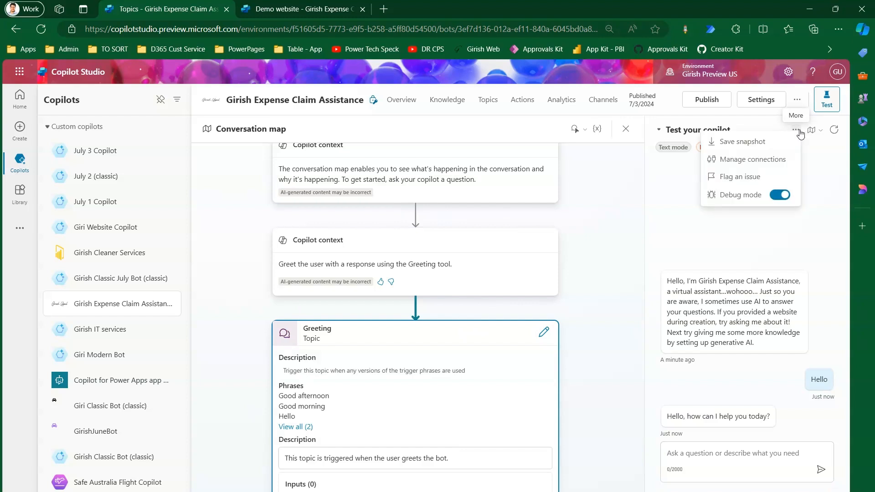
click(821, 131)
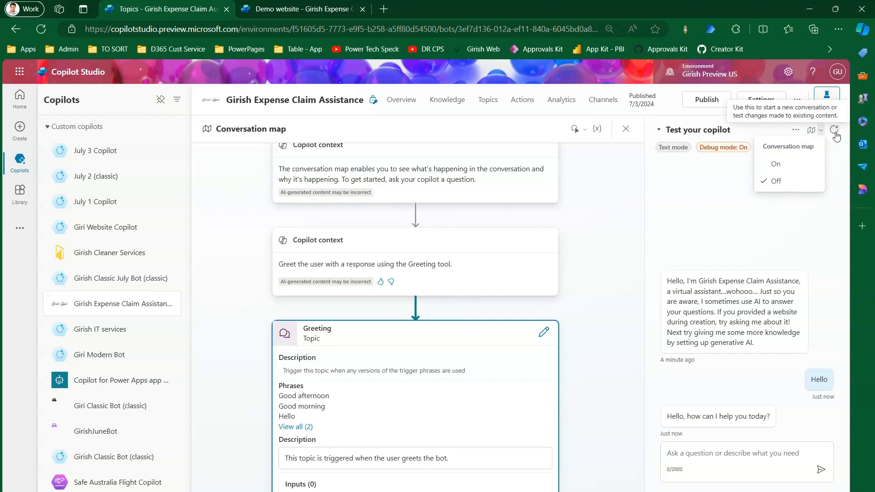
click(835, 156)
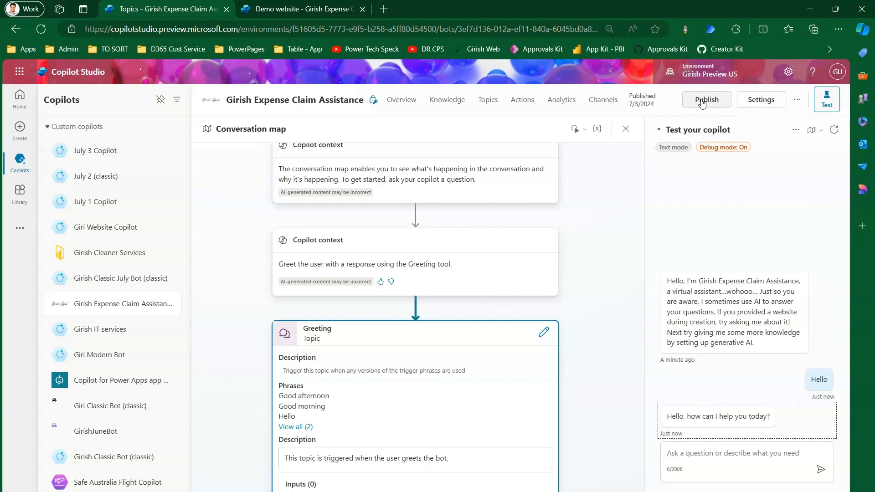
View the copilot's additional actions, inspect the Import Copilot dialog and cancel it
click(799, 101)
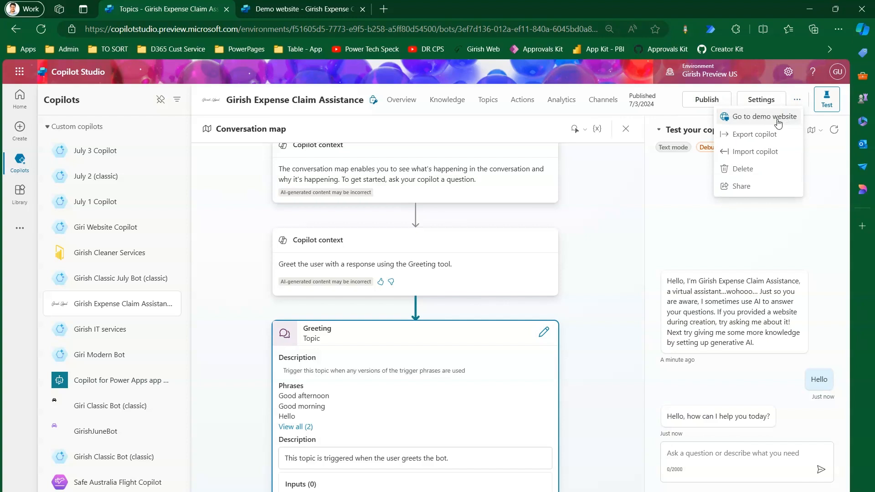
click(775, 152)
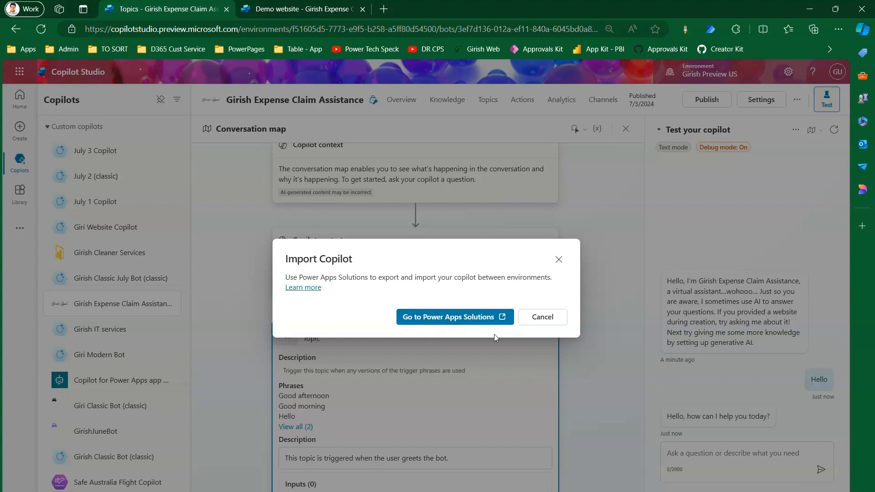
click(551, 319)
Add a user found by name to the copilot's sharing list, examine their permissions and security roles, and discard the changes
click(797, 99)
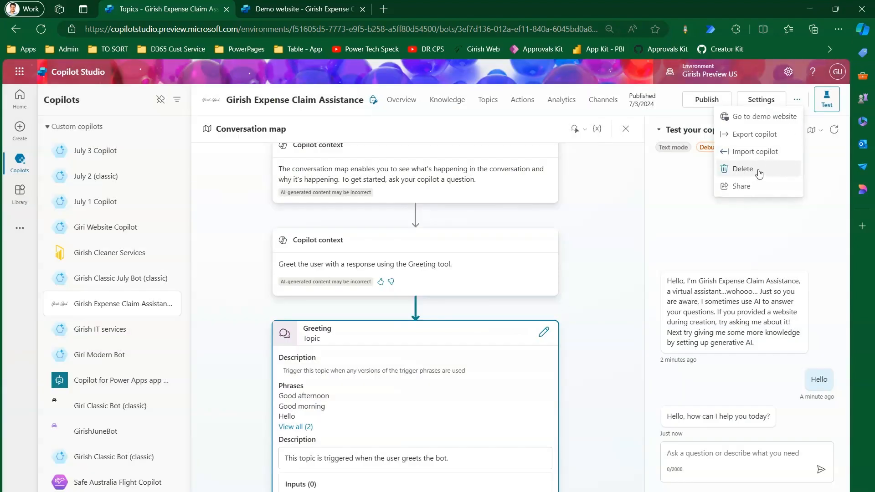
click(748, 186)
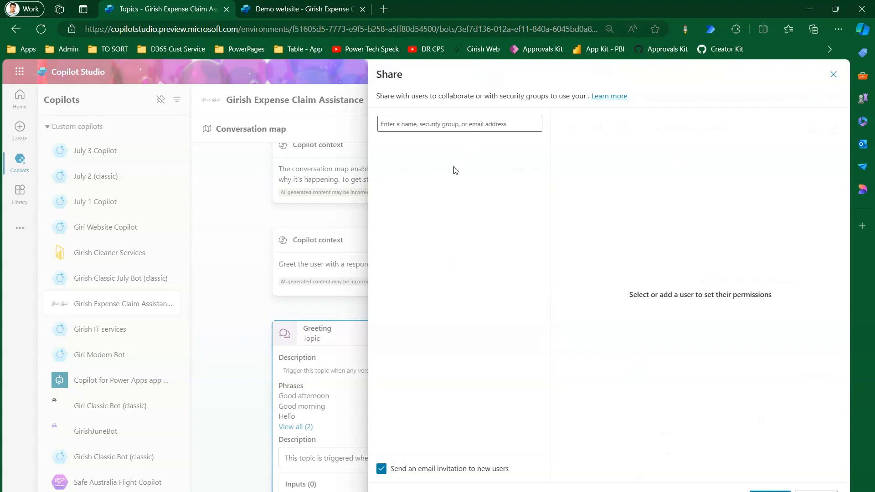
click(415, 123)
text(alex)
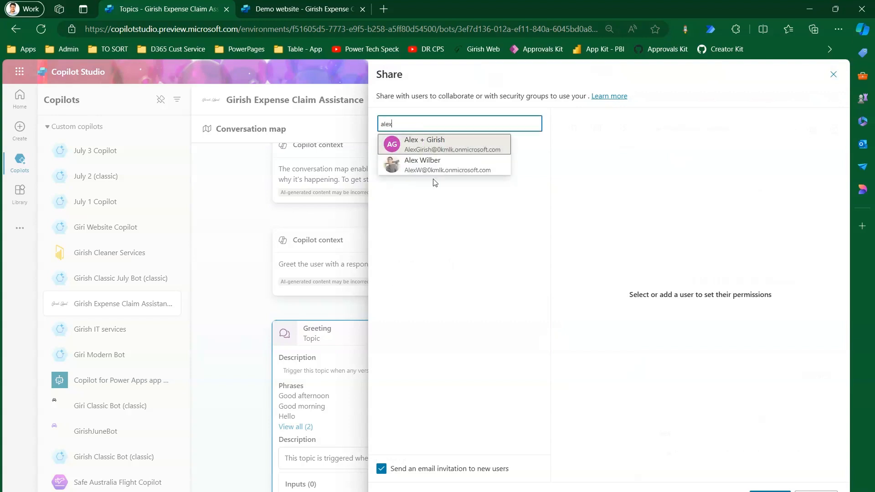
click(437, 171)
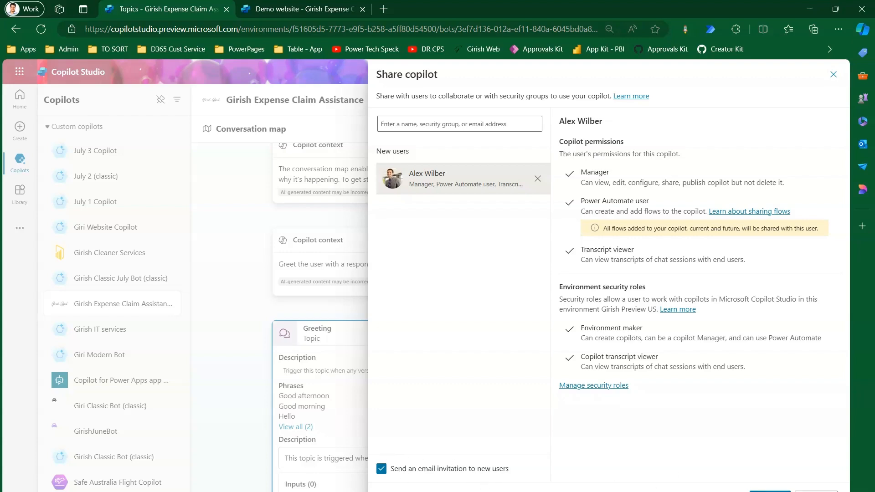
key(Escape)
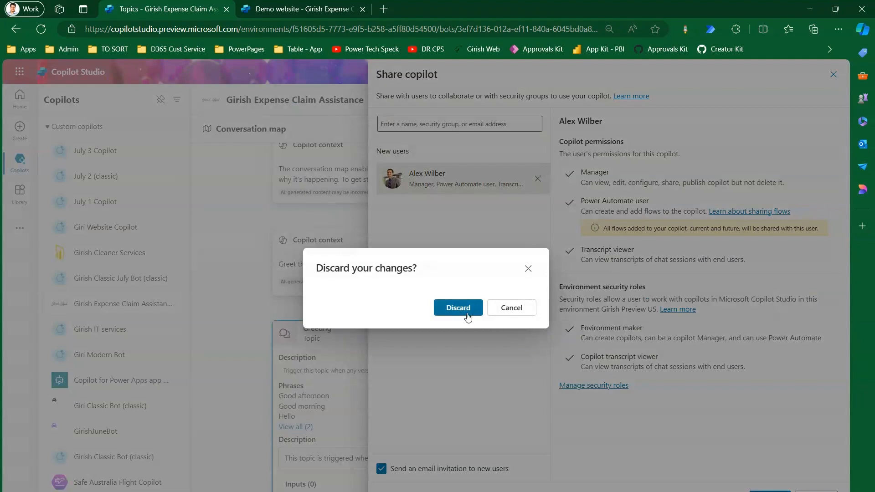
click(460, 309)
Review the general and advanced copilot details in the settings, covering name, icon, Application Insights options and metadata
click(761, 100)
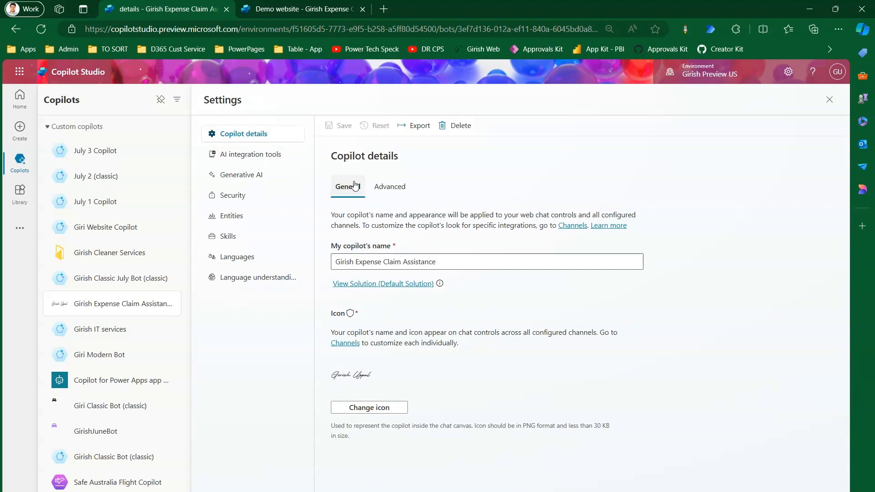
click(392, 188)
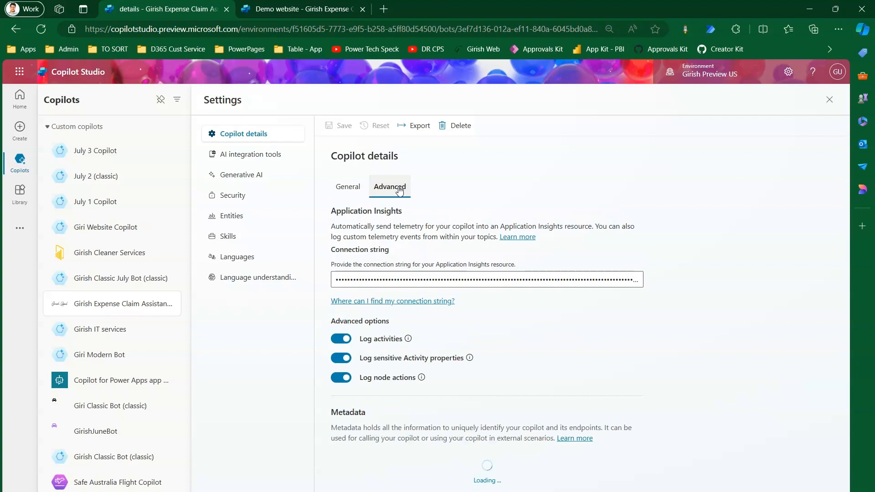
click(352, 191)
drag(345, 261, 449, 262)
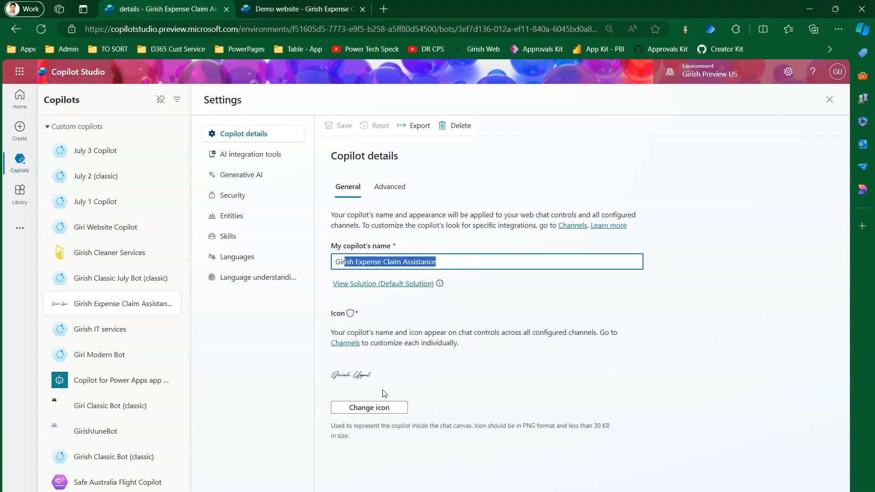
click(390, 188)
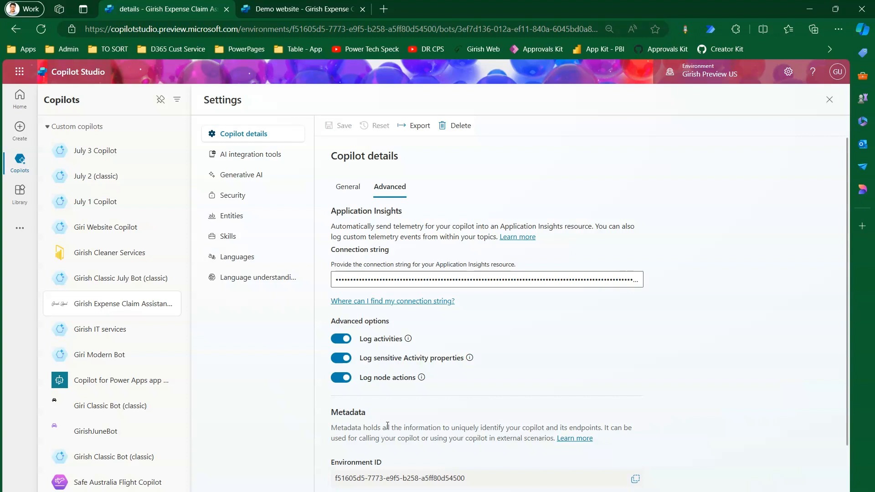
scroll(848, 328, down, 2)
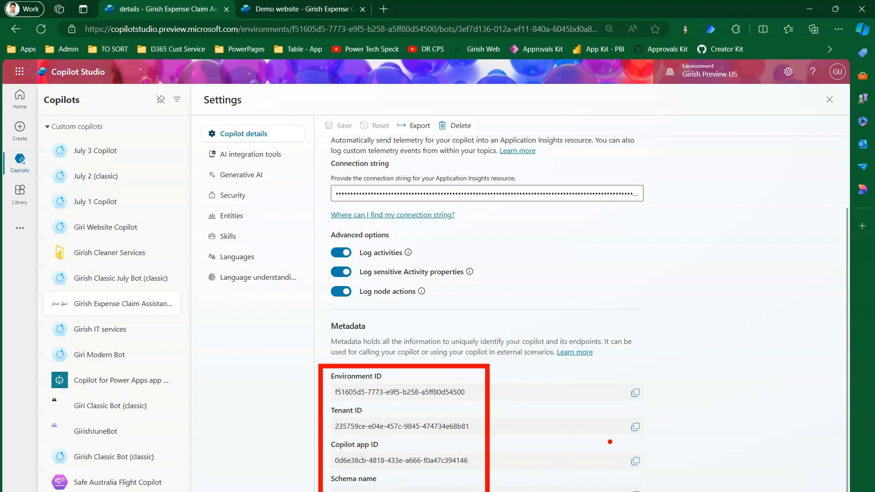
Copy the copilot's environment ID, tenant ID, app ID and schema name, and check them in the clipboard history
click(636, 395)
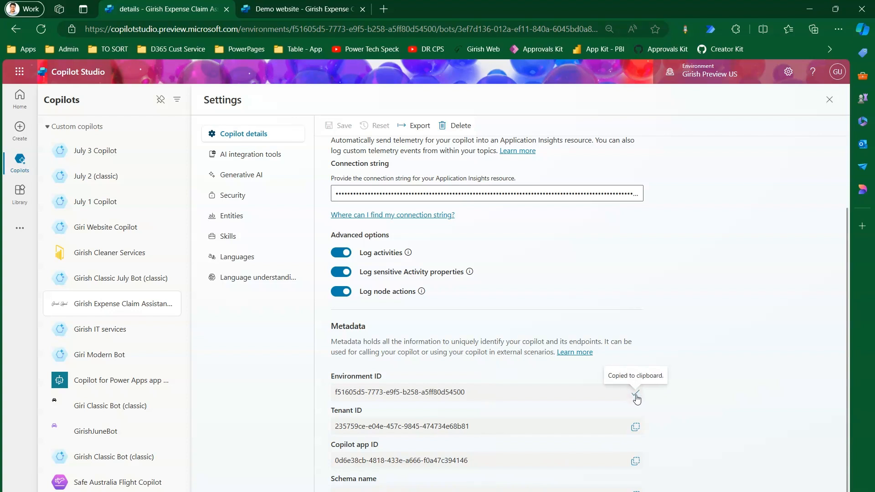
click(636, 427)
click(635, 461)
click(636, 491)
key(super+v)
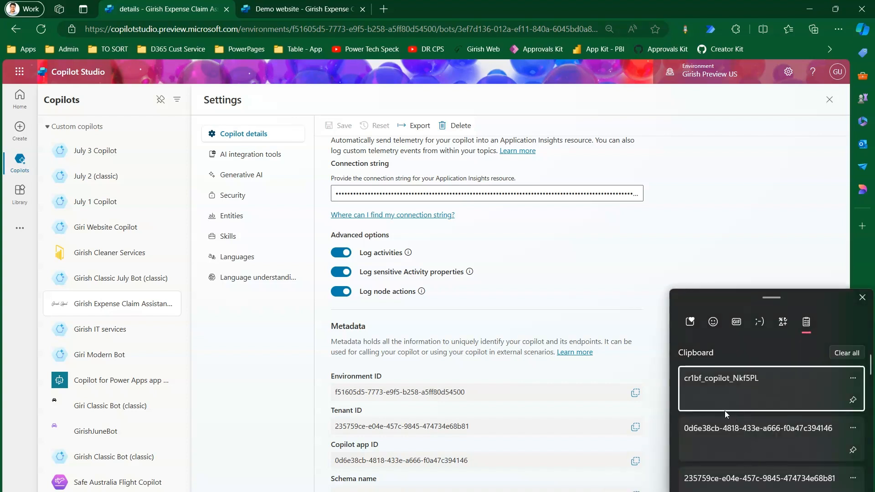
click(597, 420)
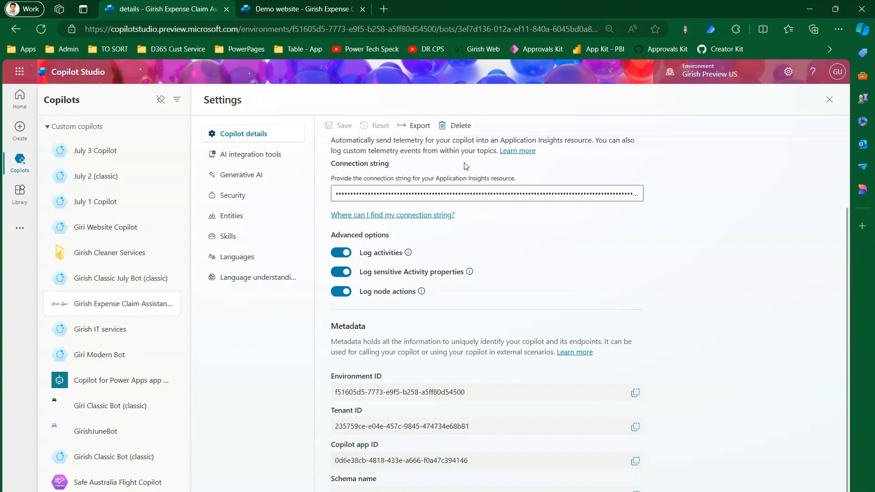
View the AI integration tools, and compare the Classic and Generative (preview) response modes in the Generative AI settings, keeping Generative (preview)
scroll(849, 251, up, 2)
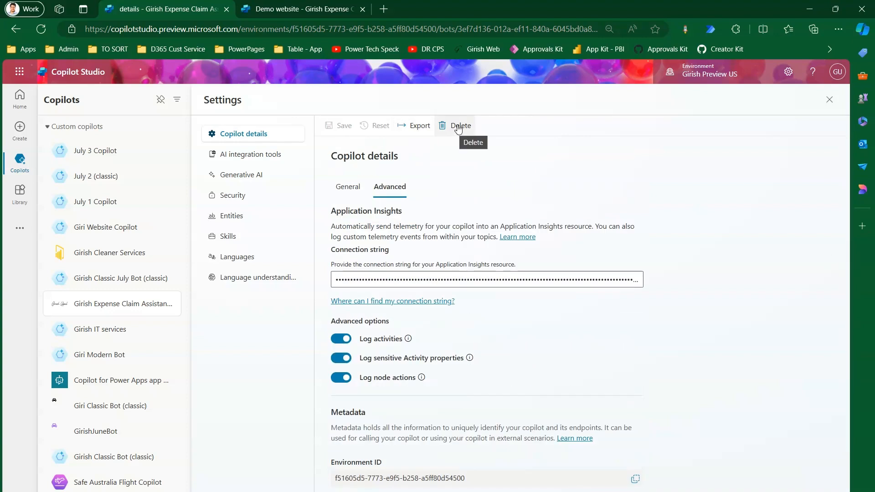
click(264, 155)
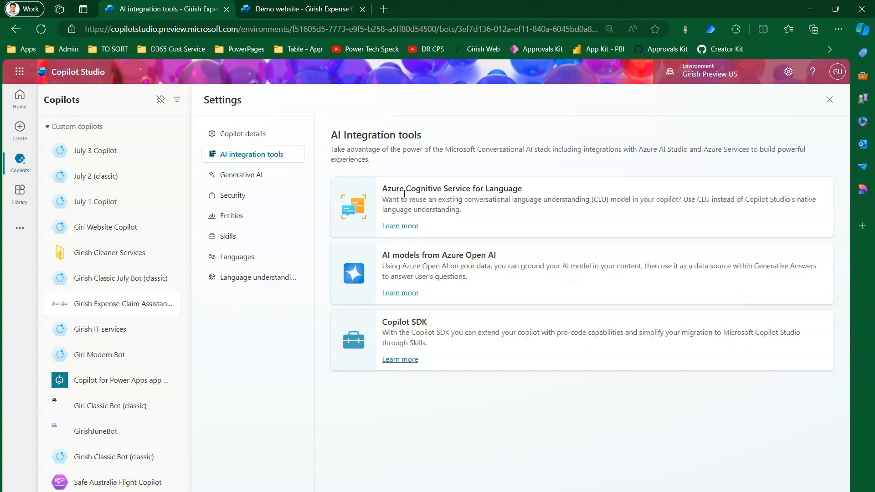
click(258, 175)
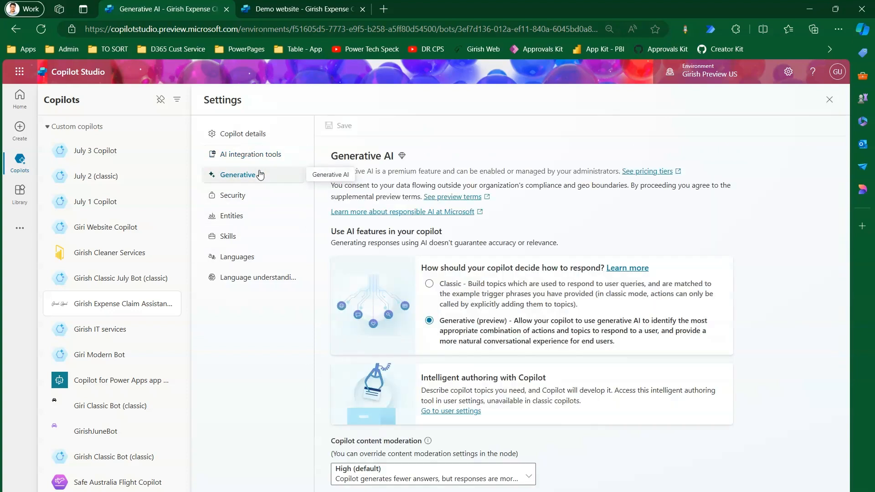
click(430, 284)
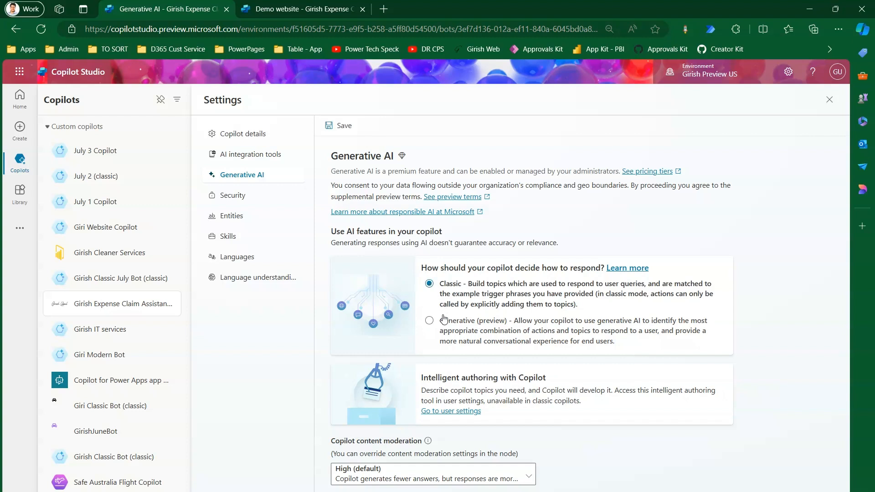
click(430, 321)
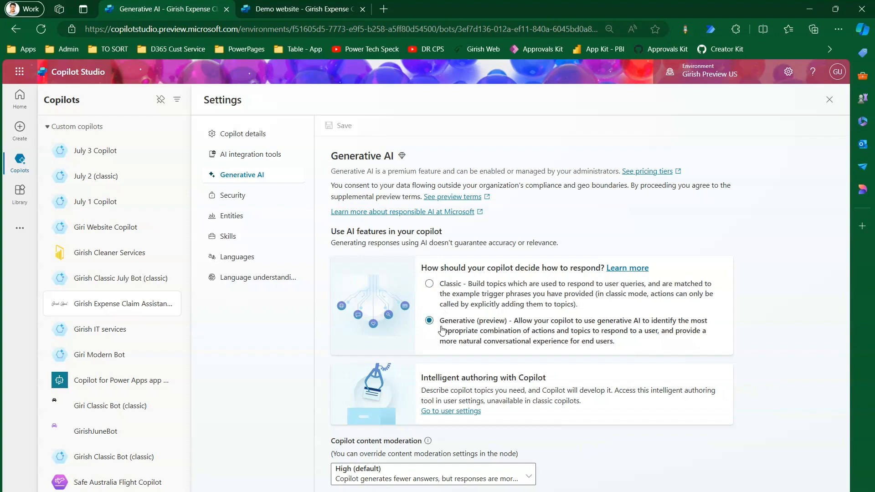
drag(514, 322, 578, 348)
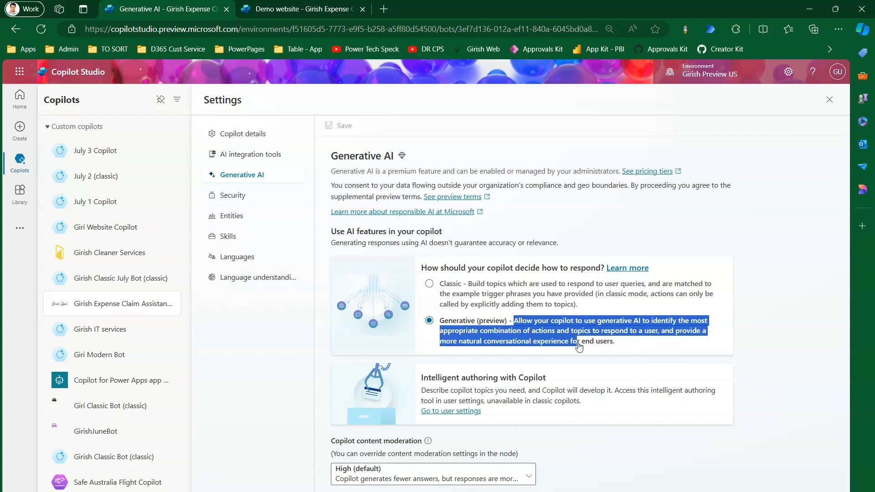
Examine the High, Medium and Low levels of copilot content moderation, keeping High (default)
click(533, 477)
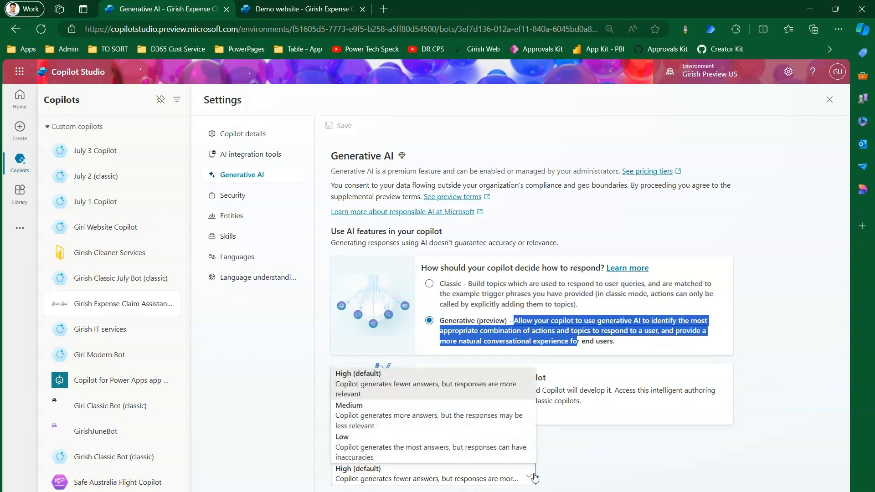
click(362, 465)
drag(380, 441, 422, 442)
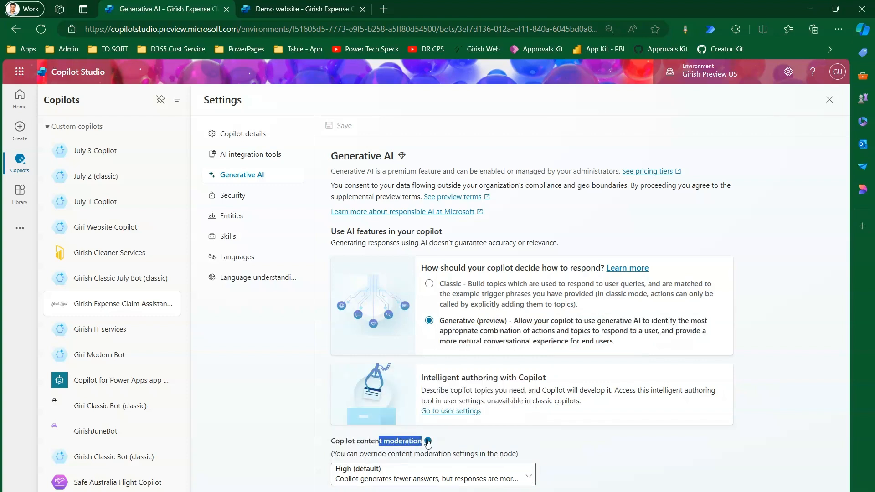
click(529, 479)
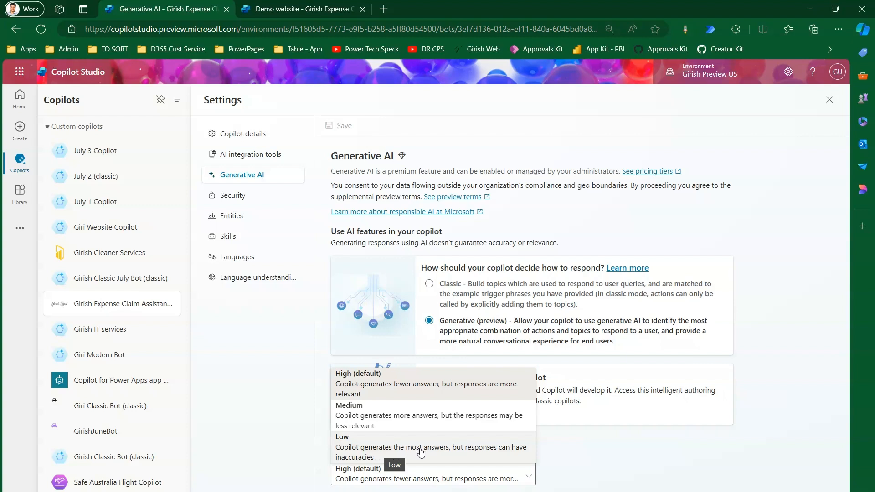
click(570, 453)
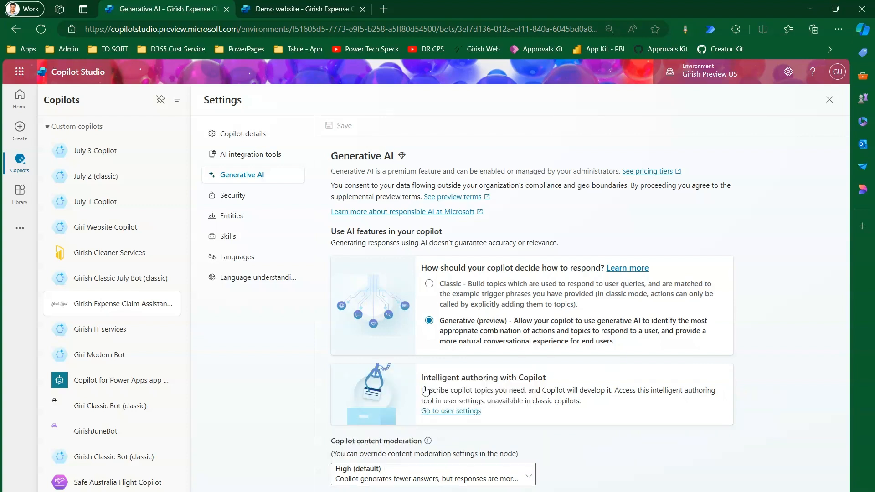
View the copilot's security settings and inspect its sharing options and current users
click(233, 196)
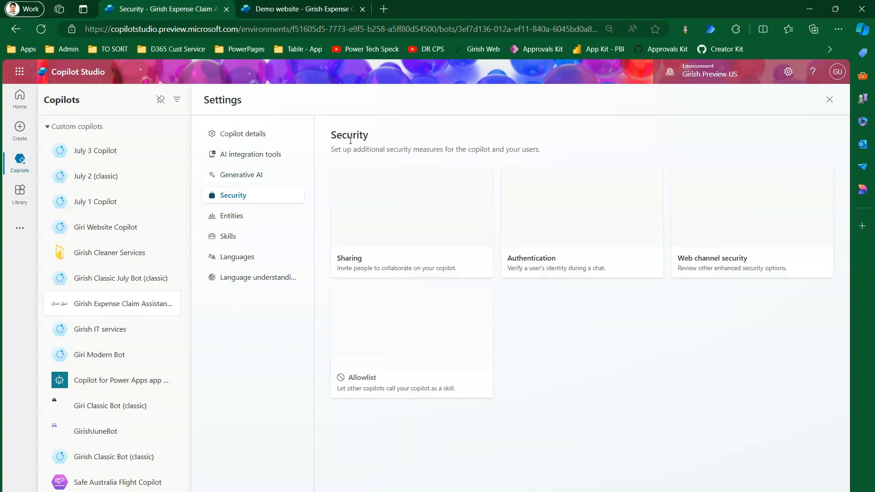
click(440, 220)
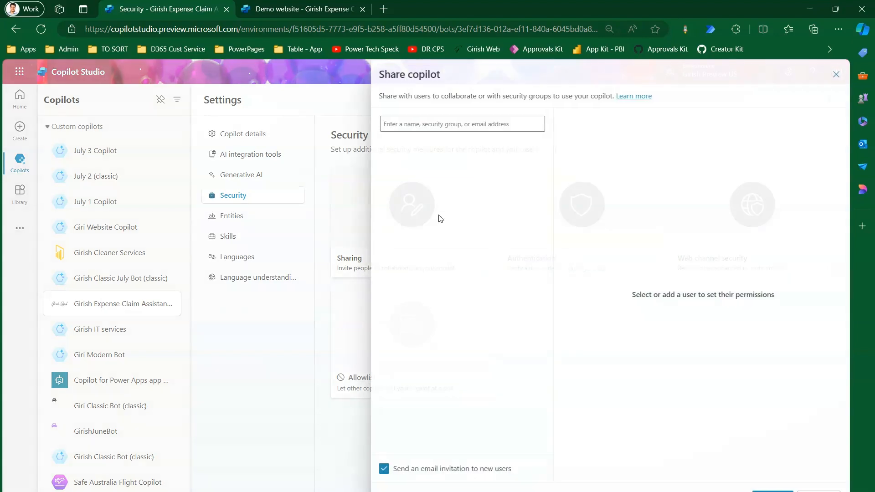
click(407, 164)
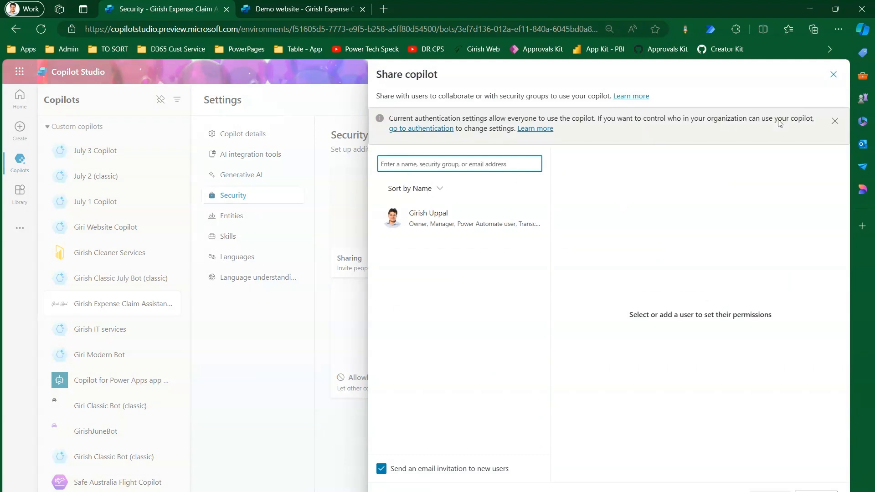
Close the sharing options and examine the copilot's authentication options, including Authenticate with Microsoft, keeping Authenticate manually
click(833, 74)
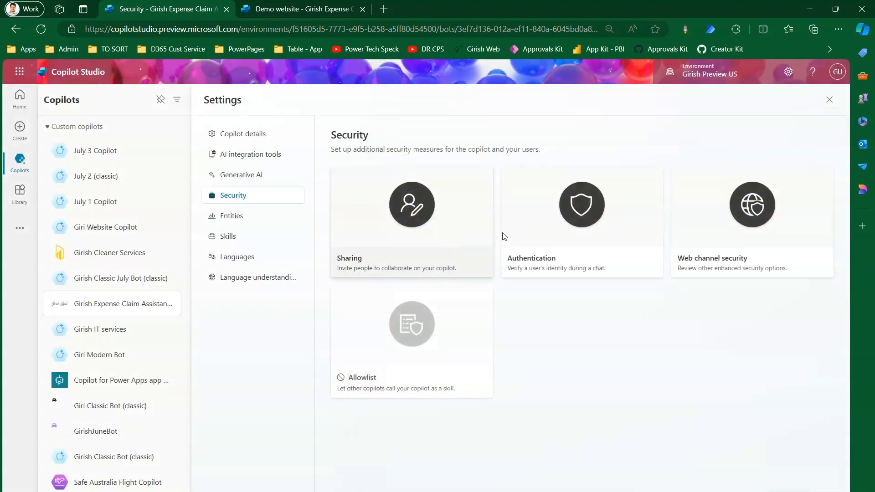
click(547, 237)
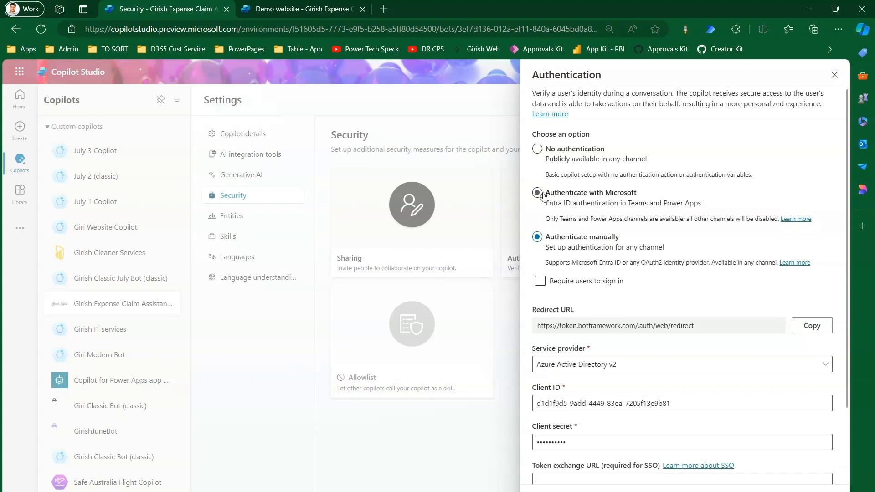
drag(631, 206, 694, 204)
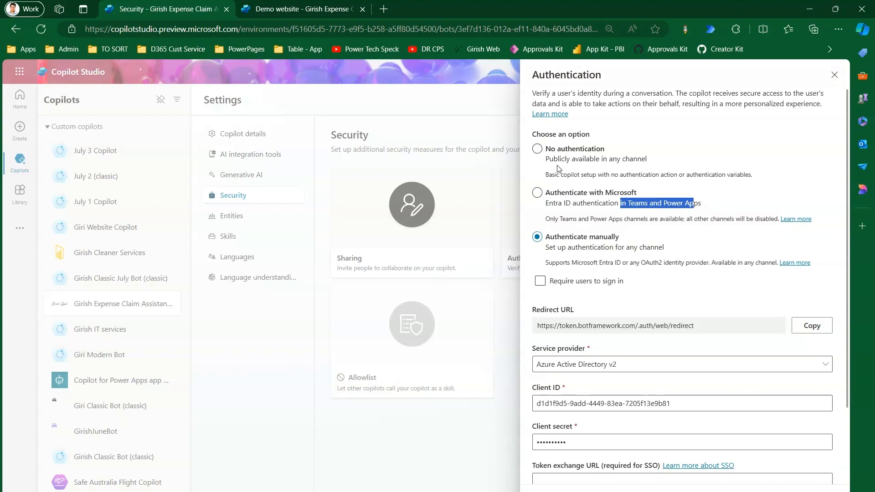
click(810, 491)
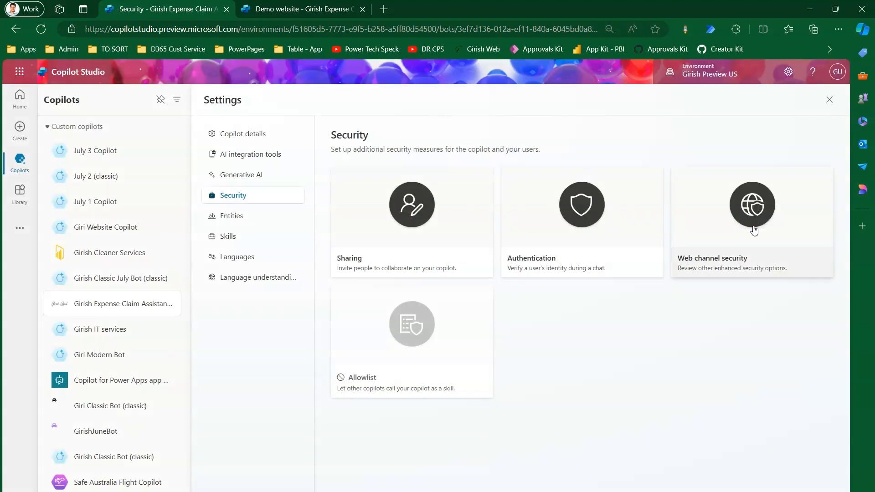
Review the Direct Line channel description in the web channel security settings and copy Secret 1
click(740, 220)
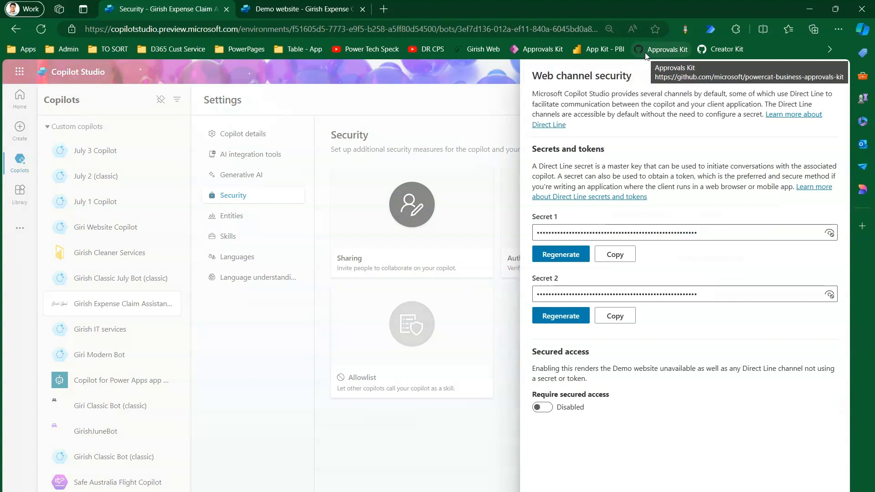
drag(540, 93, 760, 103)
click(654, 101)
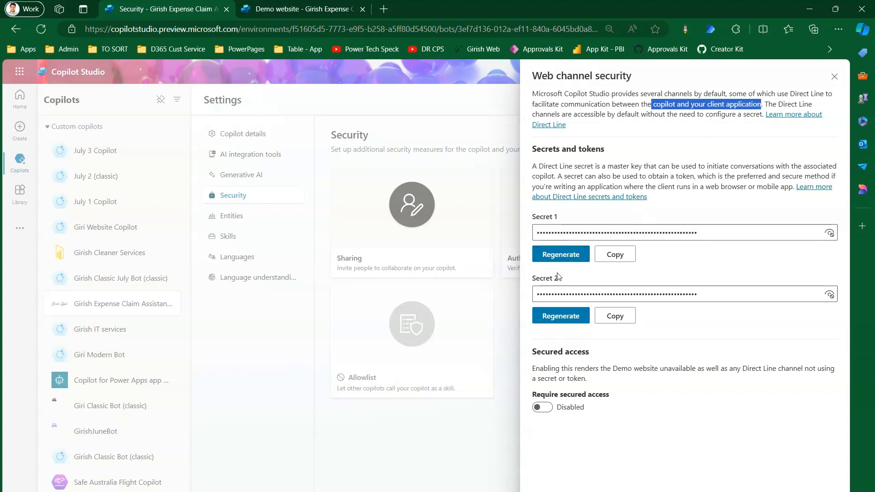
click(626, 255)
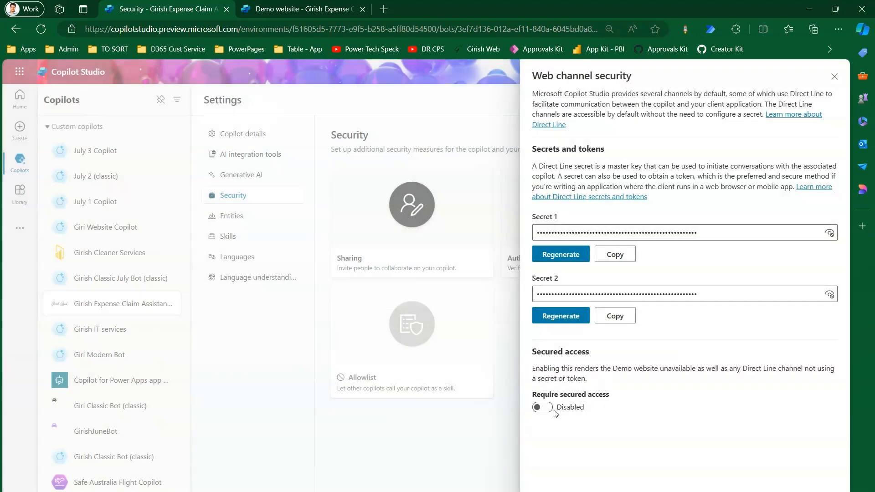
Examine the Secured access description and the prompt for enabling Require secured access, cancel it, and recheck the web channel security settings
drag(550, 368, 532, 368)
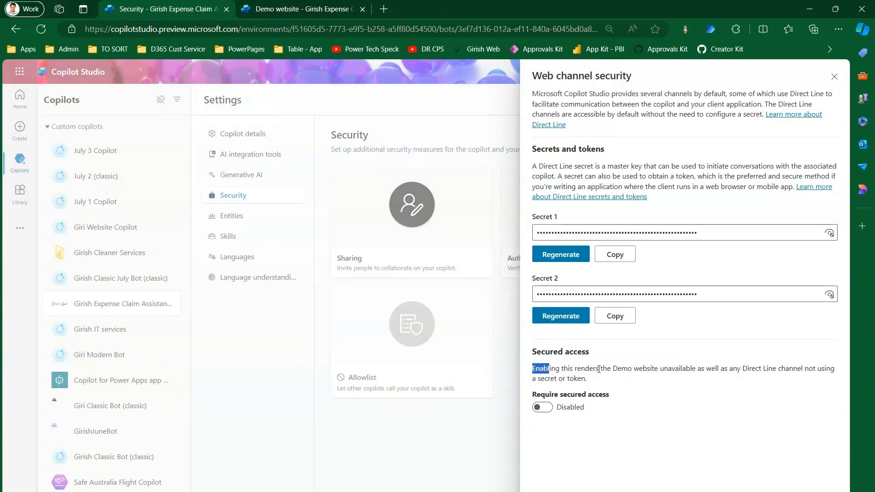
drag(599, 368, 685, 364)
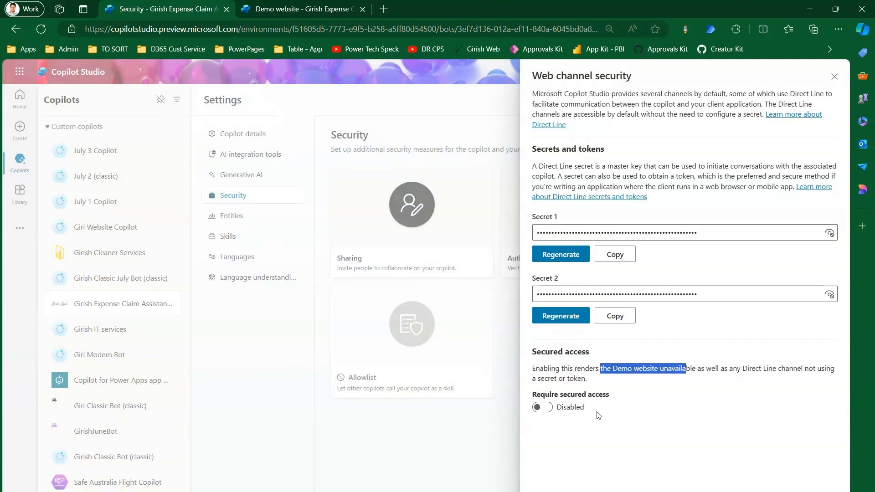
click(542, 407)
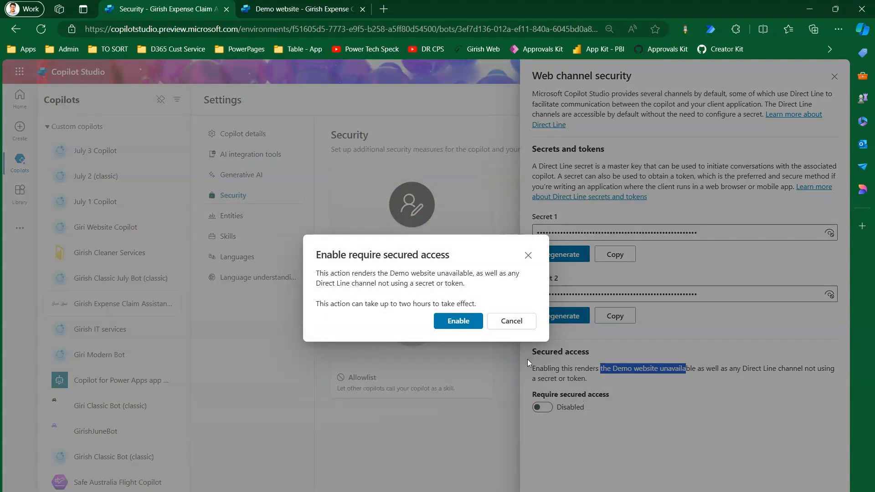
click(511, 321)
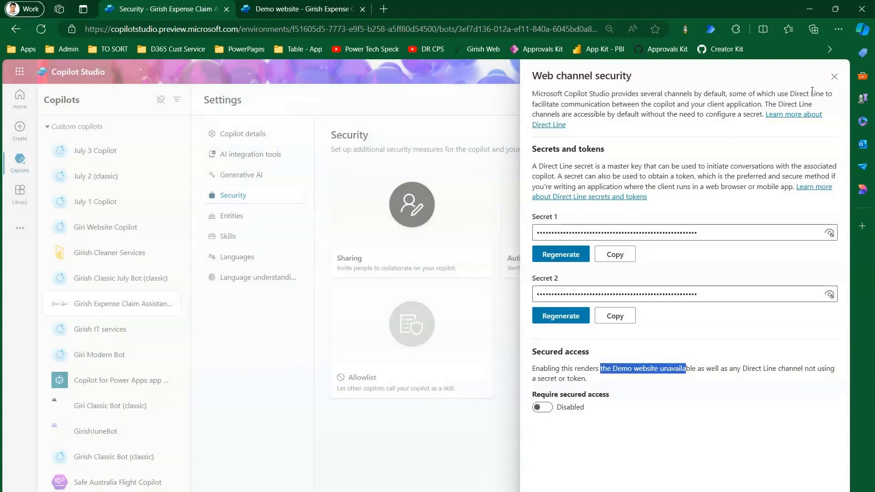
click(835, 77)
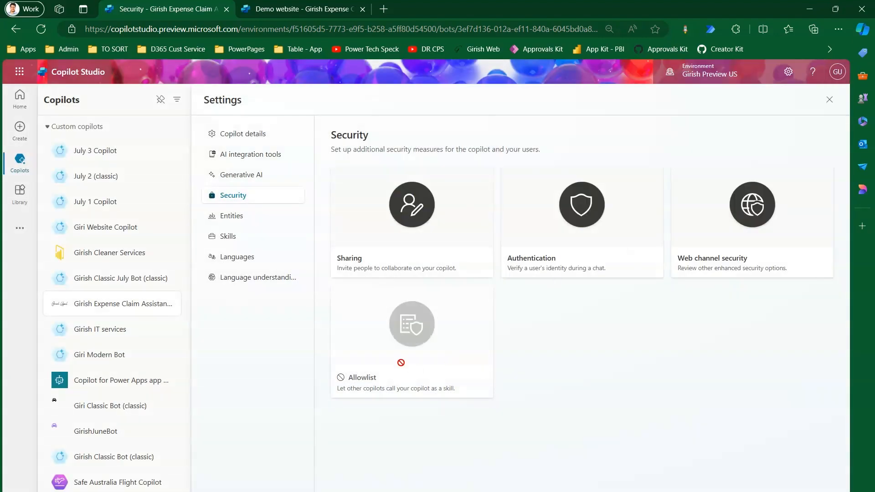
click(728, 233)
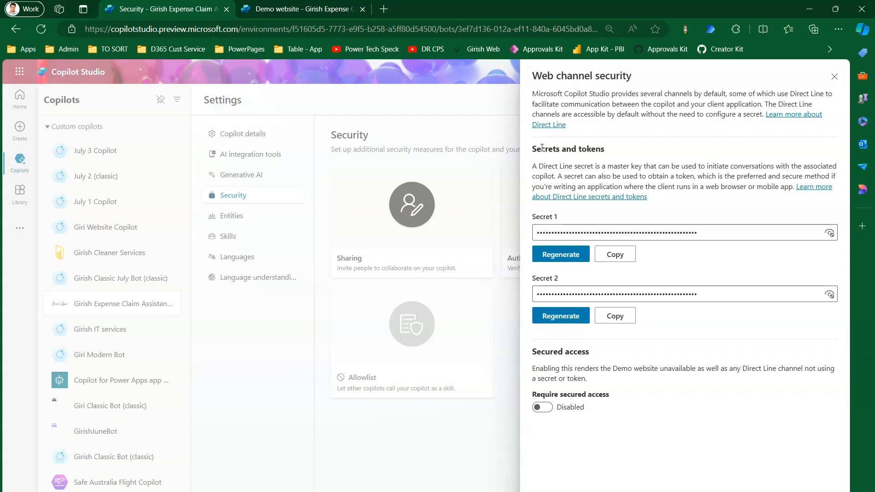
click(835, 78)
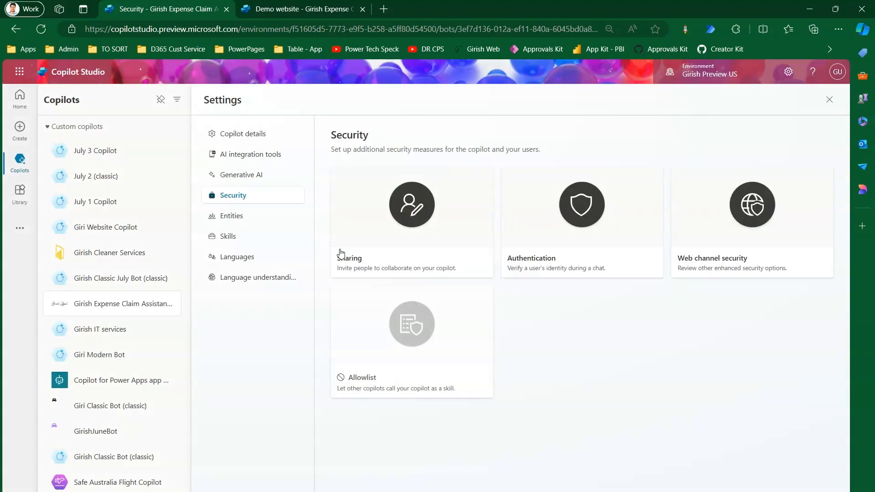
Look through the copilot's prebuilt entities and view the options for adding a new or external entity
click(261, 216)
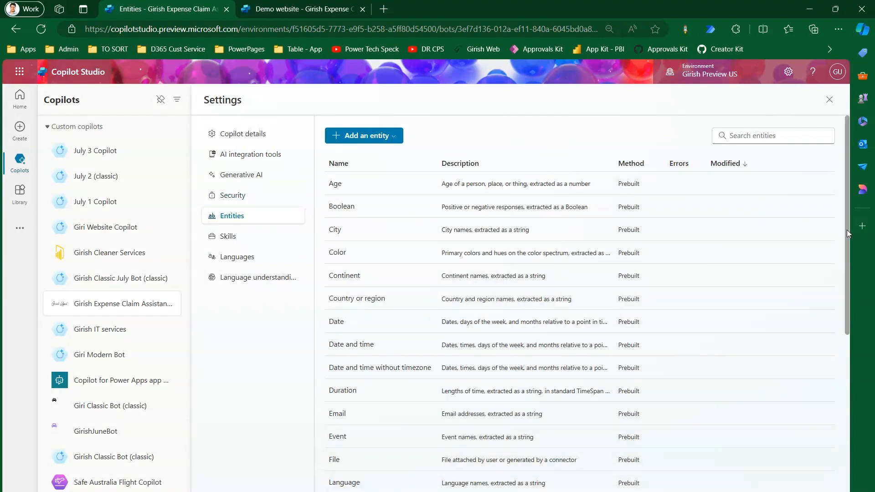
scroll(846, 229, down, 4)
scroll(846, 229, up, 4)
click(399, 136)
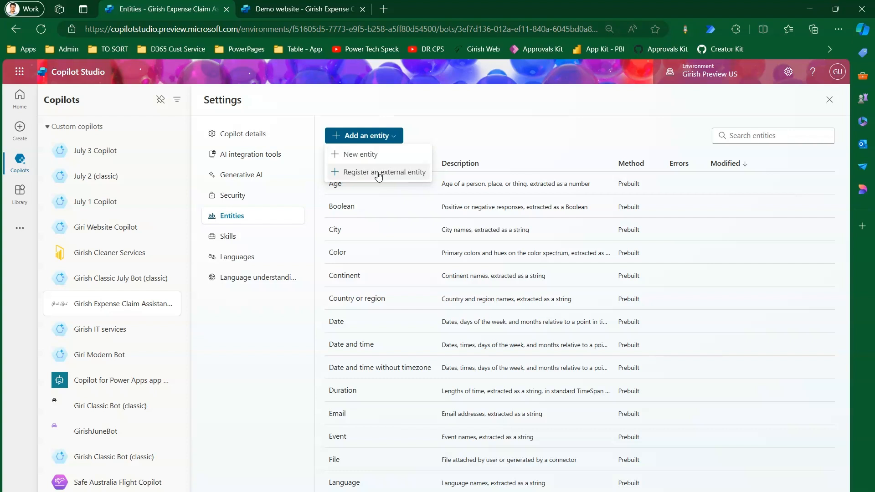
View the copilot's Skills settings and read how skills extend its conversational capabilities
click(259, 242)
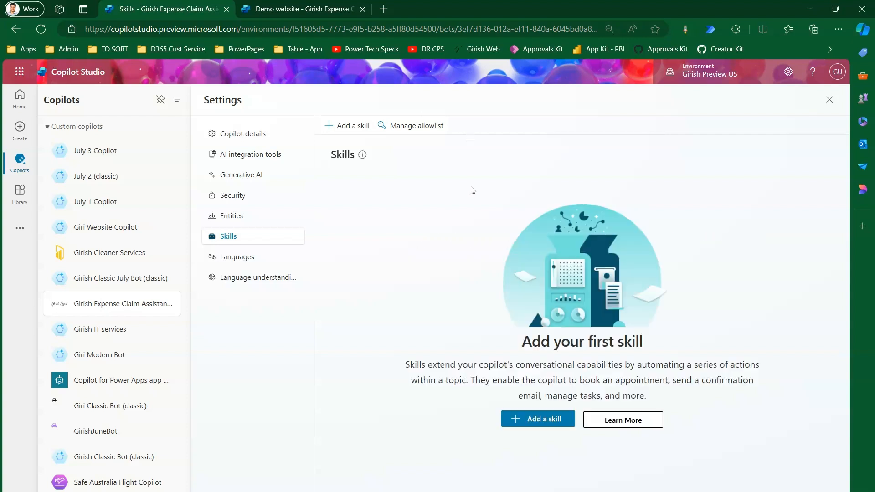
drag(406, 367, 725, 358)
drag(548, 381, 643, 377)
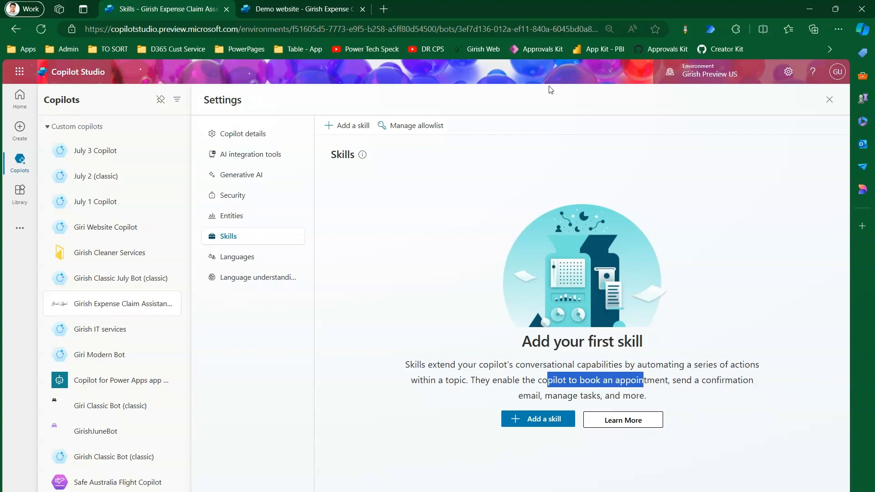
click(443, 225)
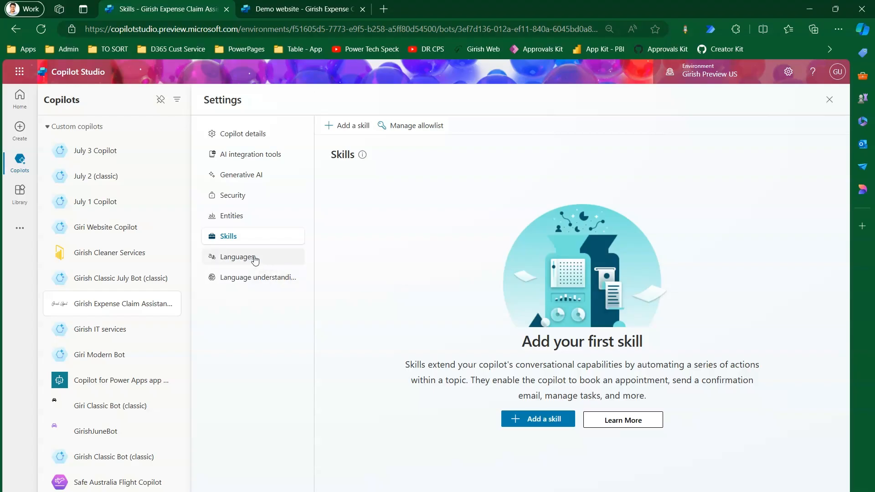
View the copilot's language settings and read the generative AI restriction on adding languages
click(252, 257)
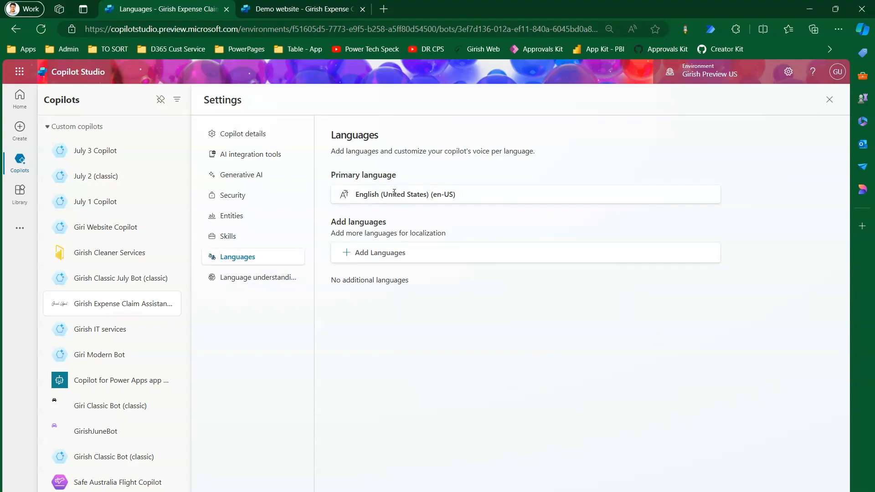
click(369, 254)
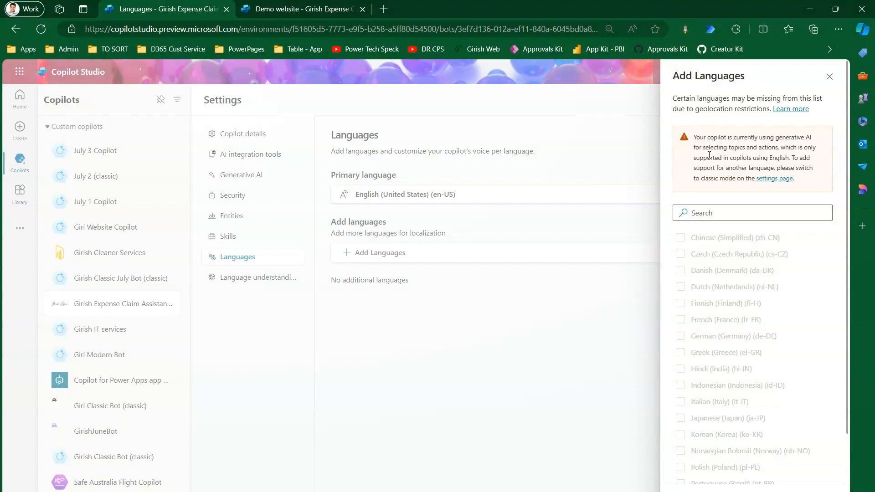
drag(706, 136, 776, 158)
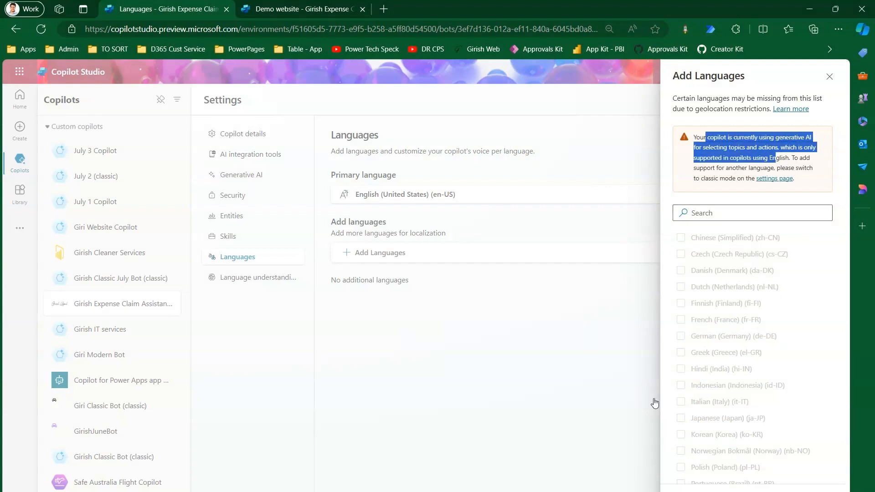
click(801, 157)
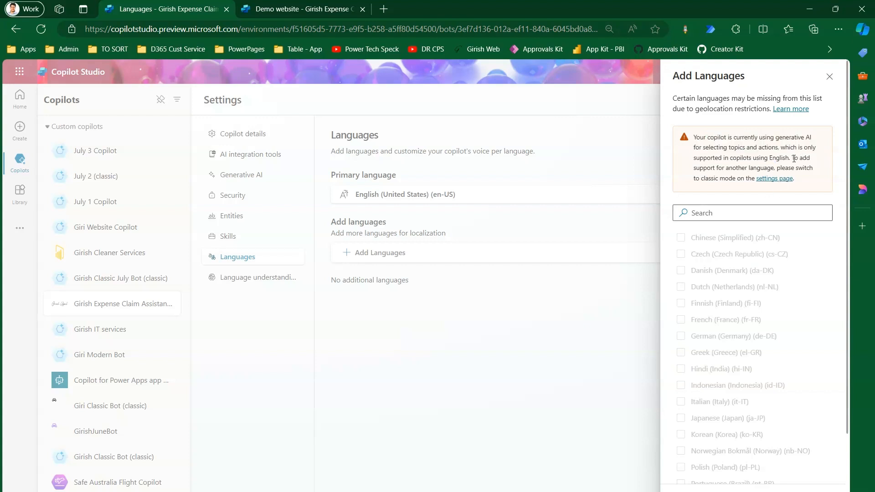
drag(792, 158, 747, 181)
click(397, 371)
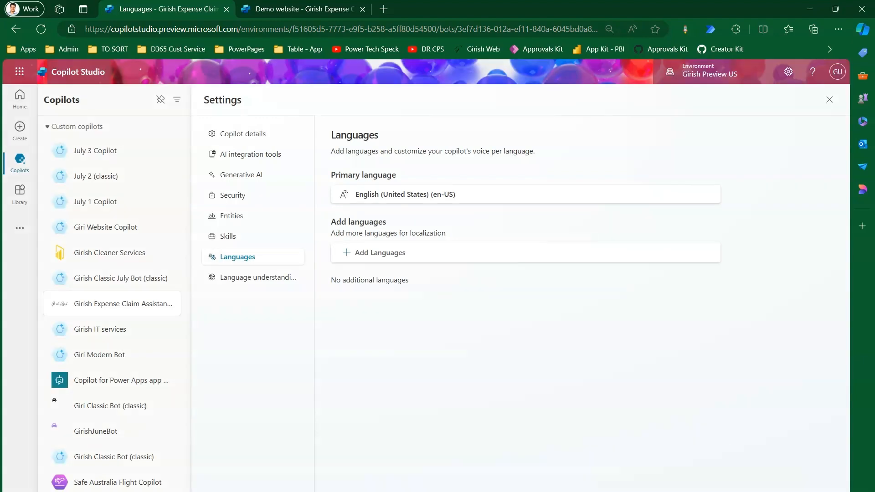
Switch the copilot's response mode to Classic in the Generative AI settings and save the change
click(254, 177)
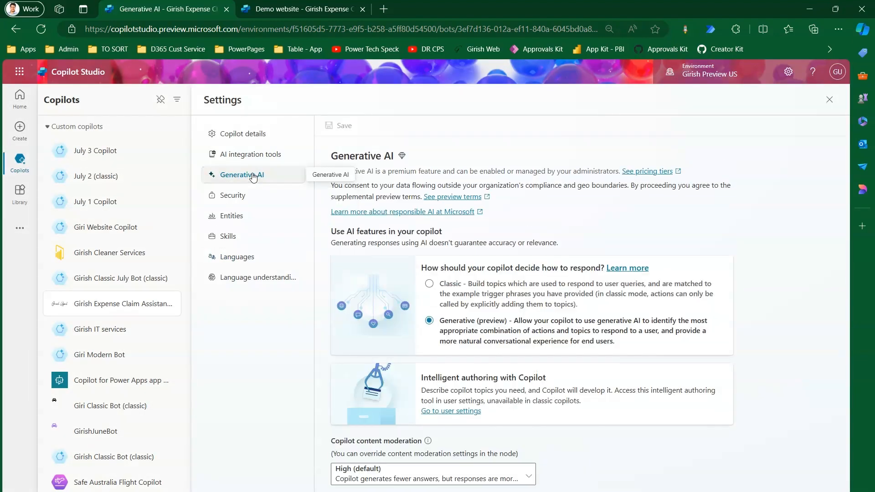
click(430, 285)
click(339, 126)
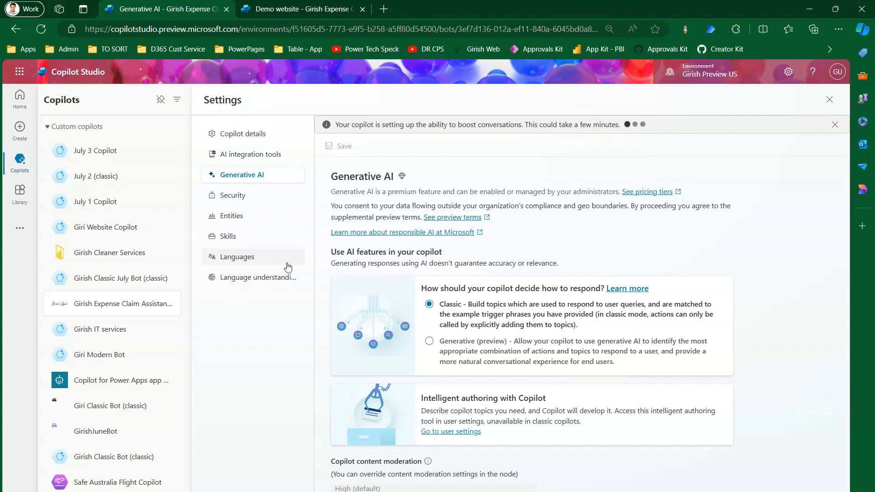
Add Czech (Czech Republic), Danish (Denmark) and Dutch (Netherlands) as the copilot's secondary languages
click(267, 256)
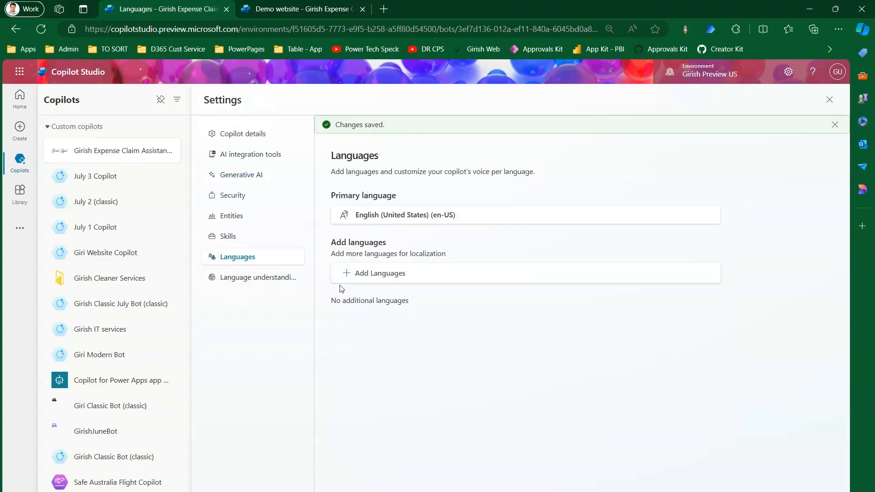
click(367, 273)
click(681, 172)
click(681, 188)
click(681, 204)
click(691, 491)
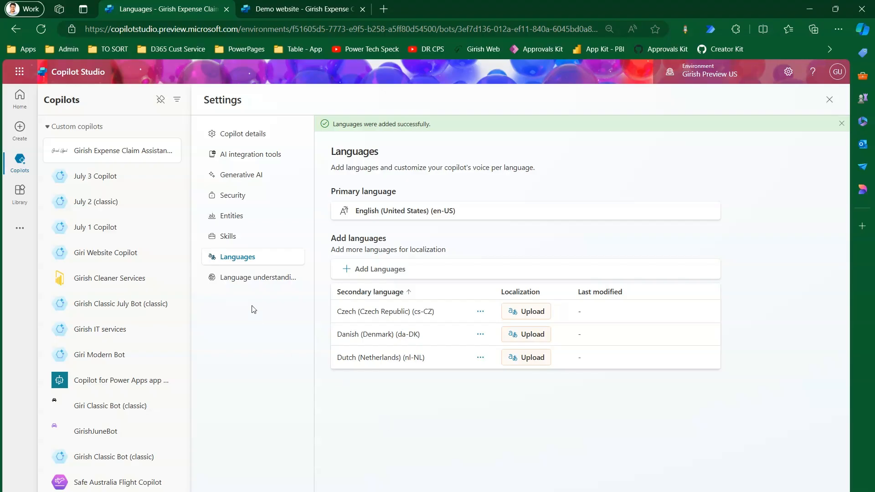
View the copilot's language understanding settings, close its settings, and look over the linked Power Platform and AI integration services
click(249, 278)
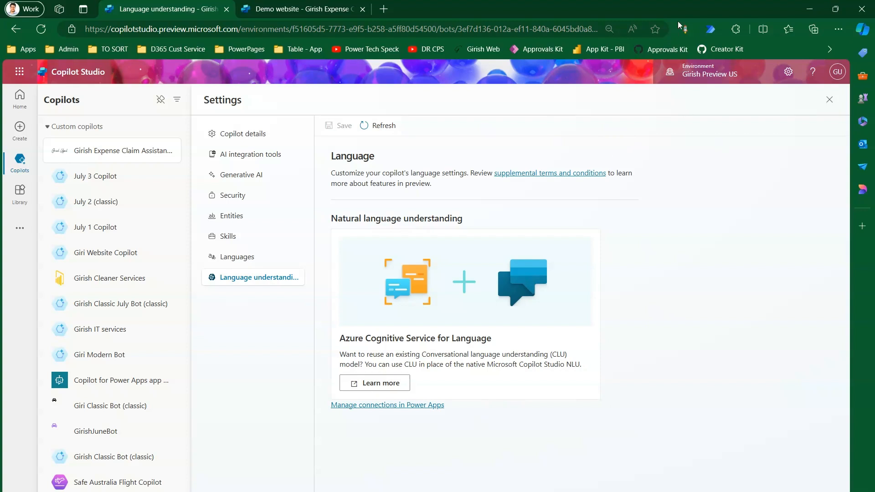
click(830, 100)
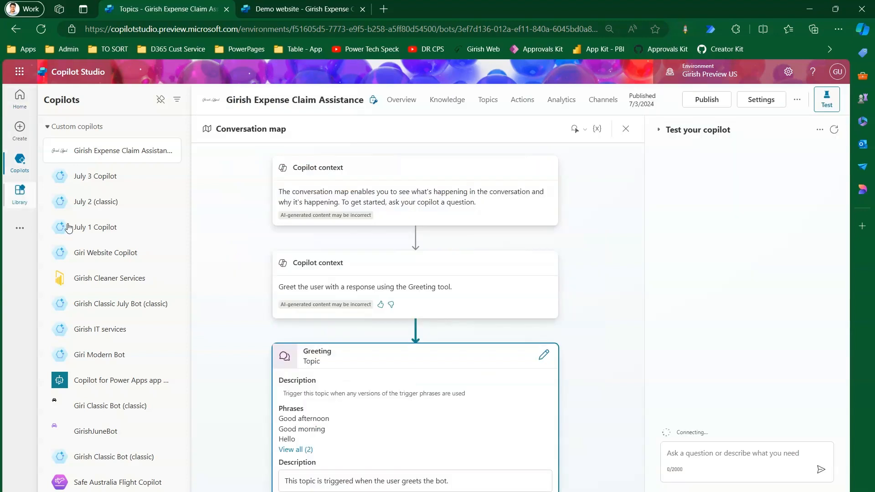
click(19, 230)
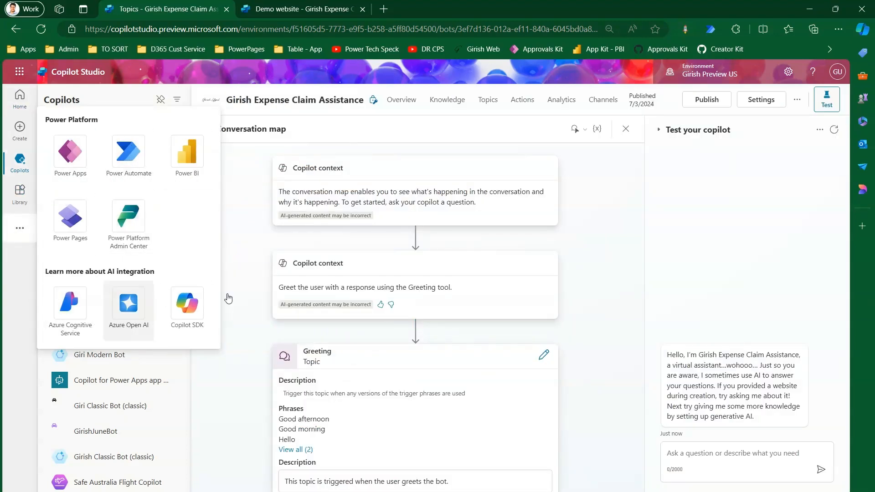
Browse the library and the action types that can be added, and view the Create page
click(12, 203)
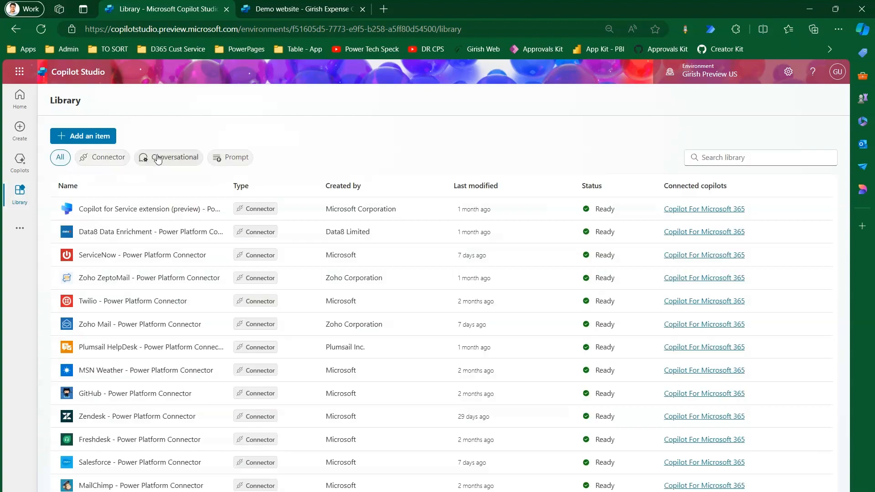
click(94, 136)
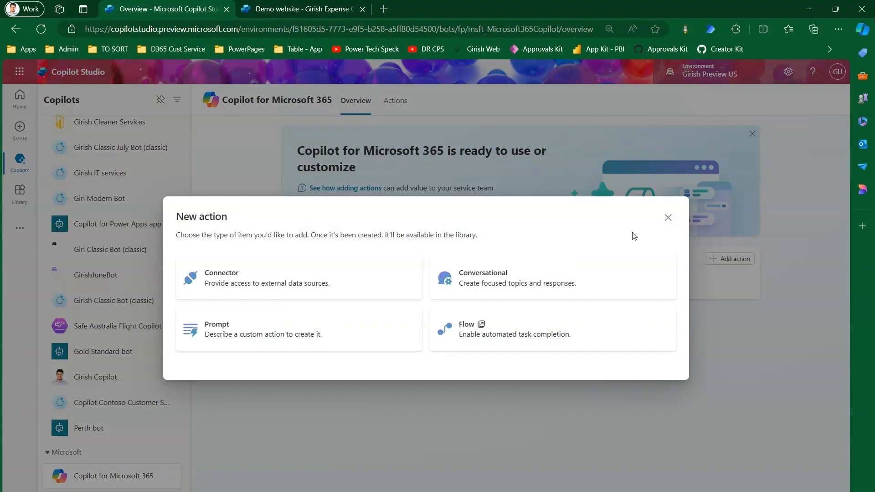
click(669, 219)
click(19, 129)
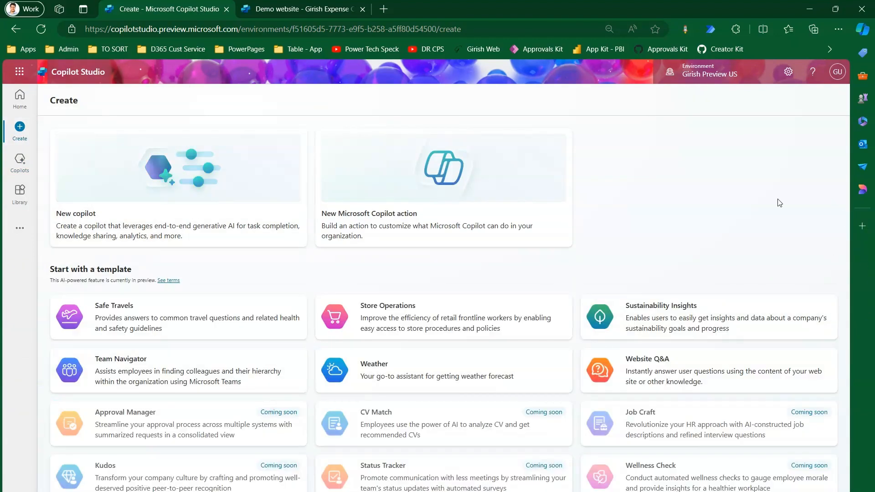
Open the Copilot Studio session details and examine the user, Copilot Studio and Power Platform environment details
click(789, 72)
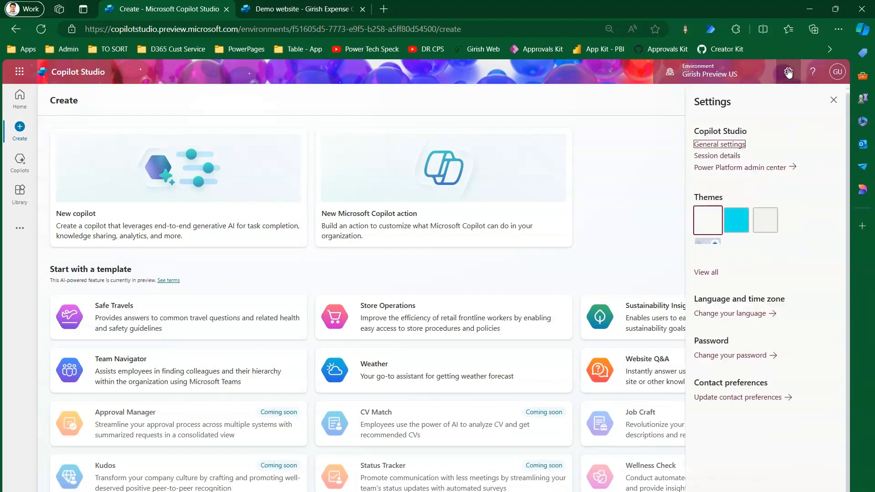
click(731, 157)
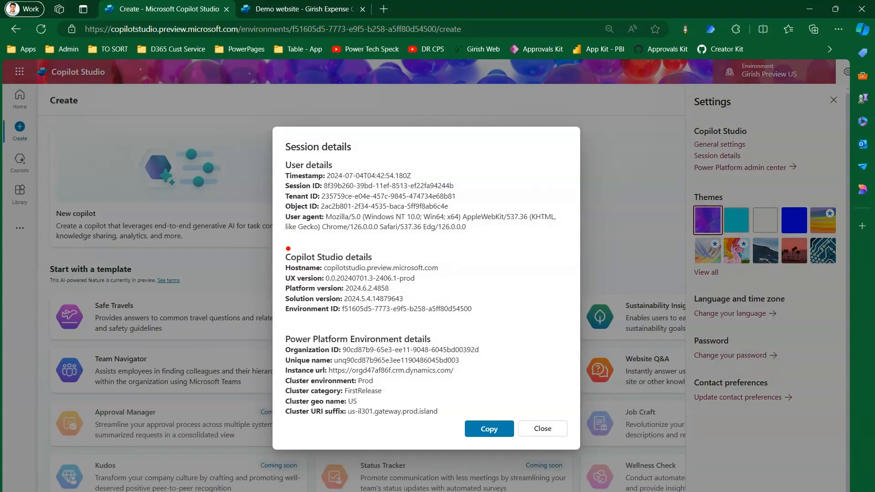
mouse_move(281, 251)
mouse_down()
mouse_move(374, 324)
mouse_move(342, 269)
mouse_move(310, 246)
mouse_up()
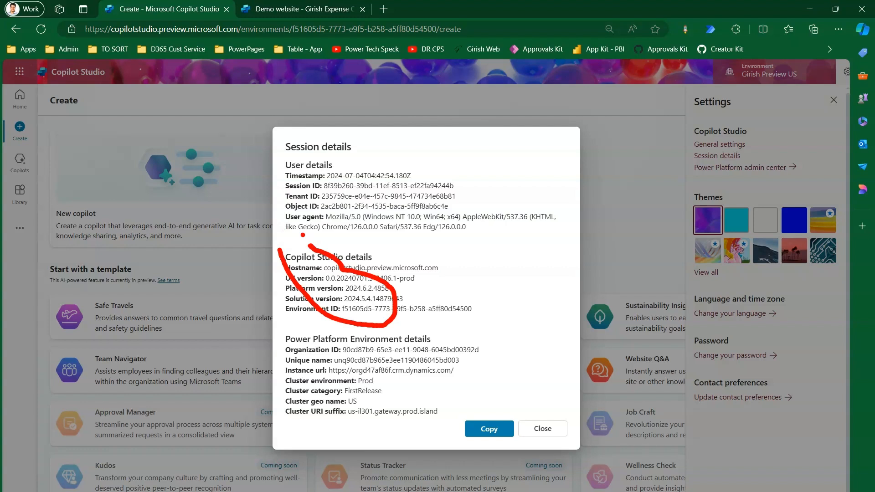
mouse_move(281, 139)
mouse_down()
mouse_move(397, 225)
mouse_move(275, 148)
mouse_move(318, 127)
mouse_up()
drag(254, 193, 294, 177)
drag(257, 216, 294, 196)
drag(259, 236, 298, 218)
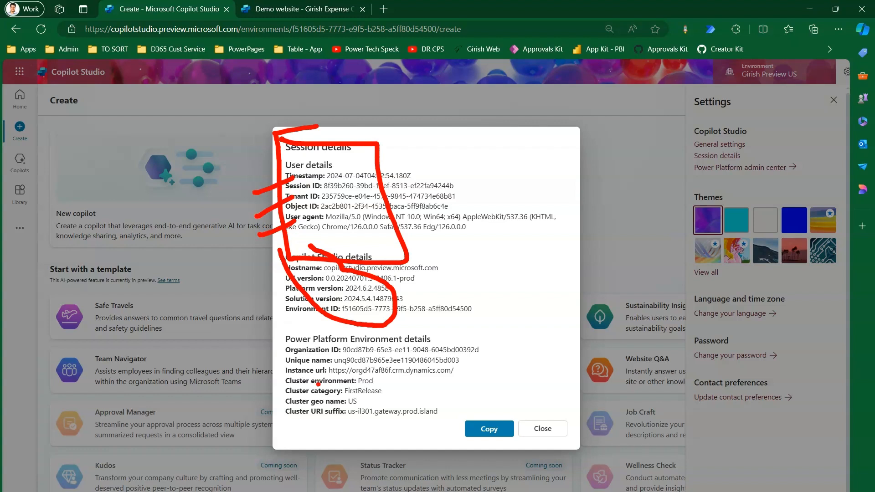
mouse_move(274, 325)
mouse_down()
mouse_move(388, 426)
mouse_move(275, 326)
mouse_up()
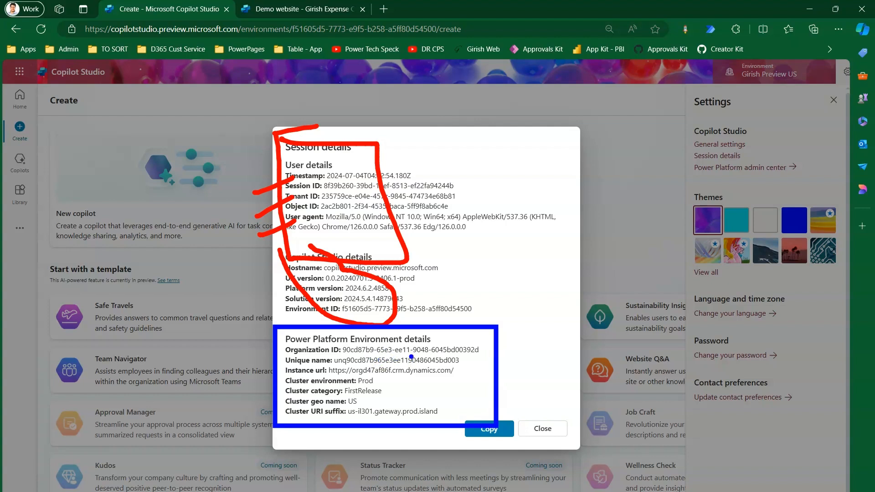
key(Escape)
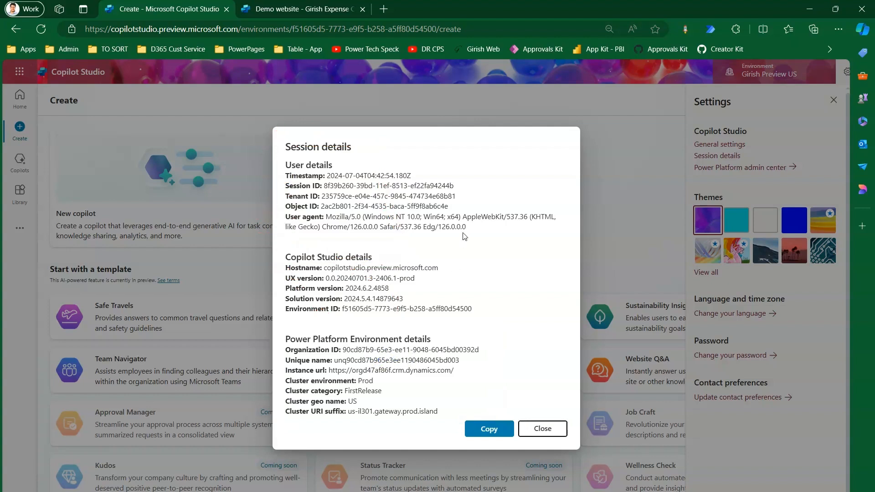